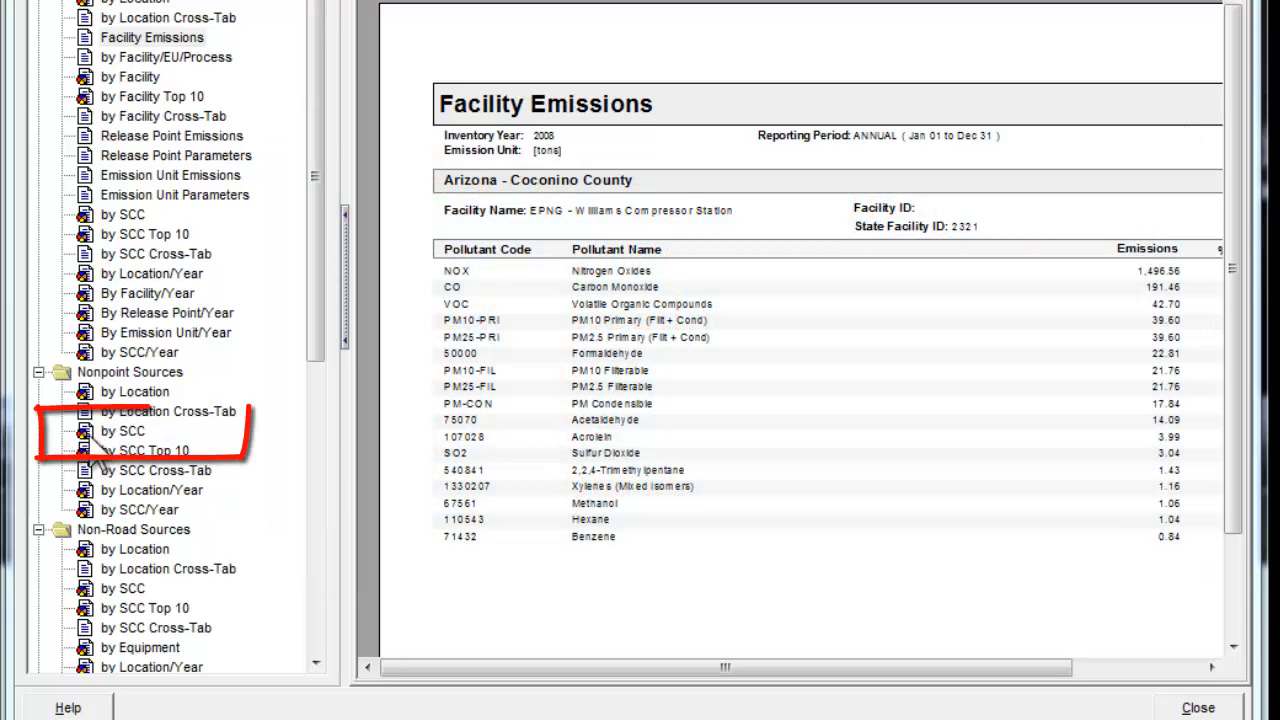
# Step: Start the Nonpoint Sources report by SCC and limit its locations to Coconino County only
pyautogui.doubleClick(124, 433)
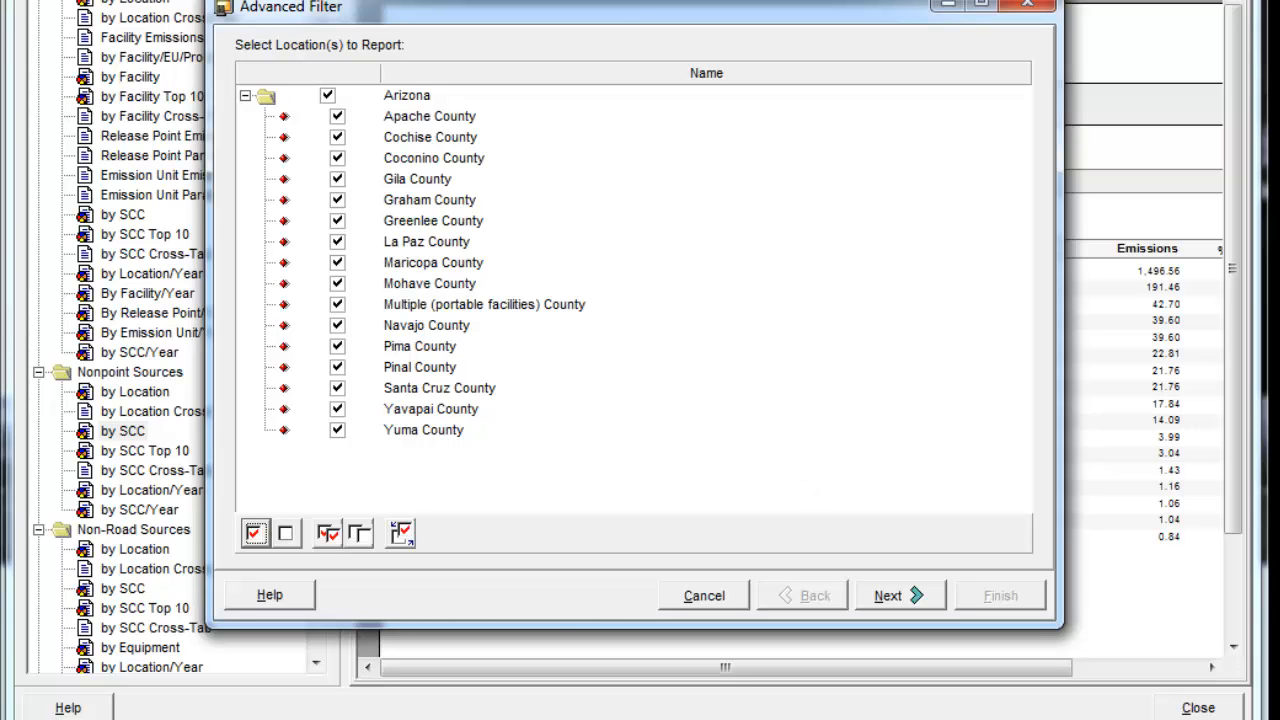
pyautogui.click(359, 540)
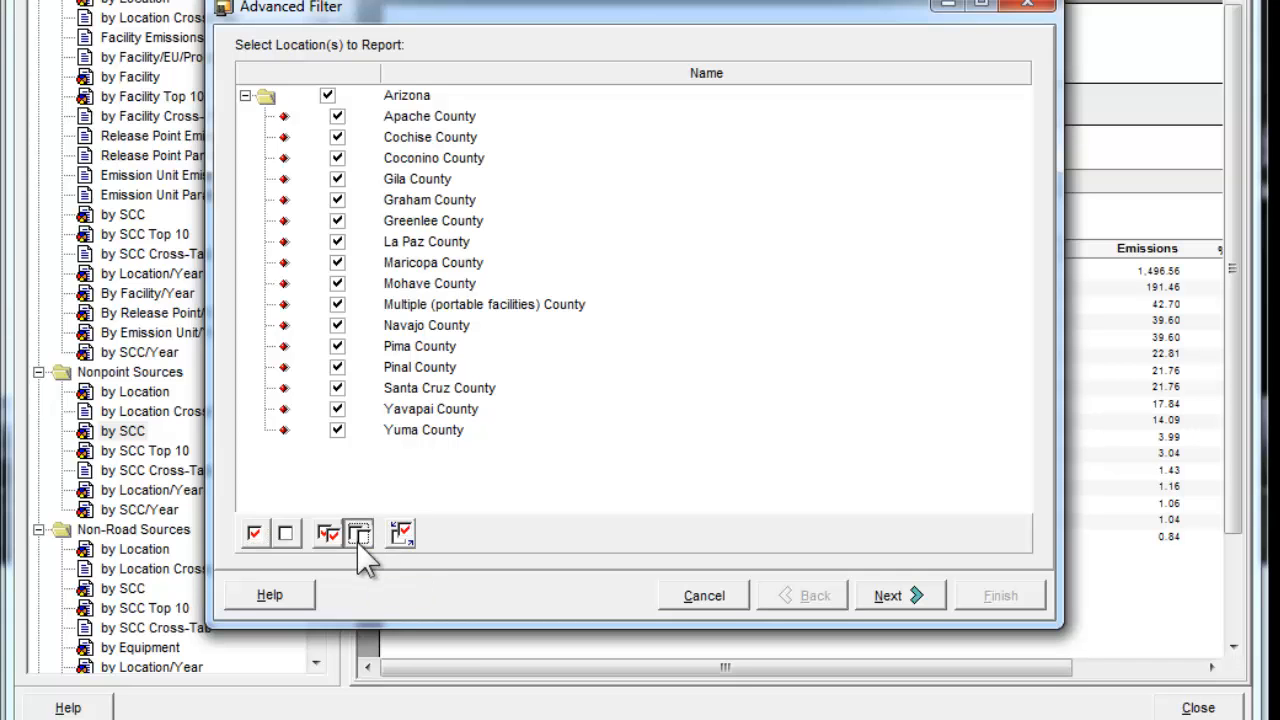
pyautogui.click(338, 162)
pyautogui.click(337, 160)
pyautogui.click(921, 597)
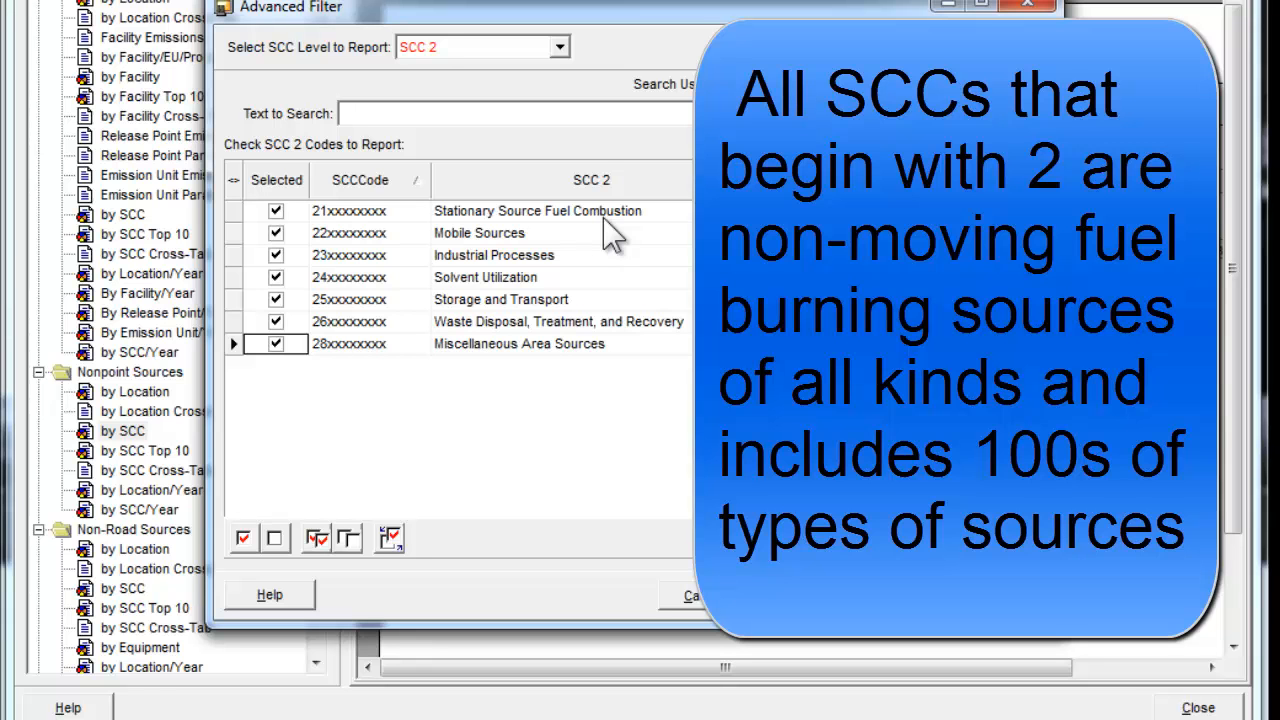
# Step: Set the reporting level to SCC 4 and widen the SCC 2 column to fit its contents
pyautogui.click(559, 50)
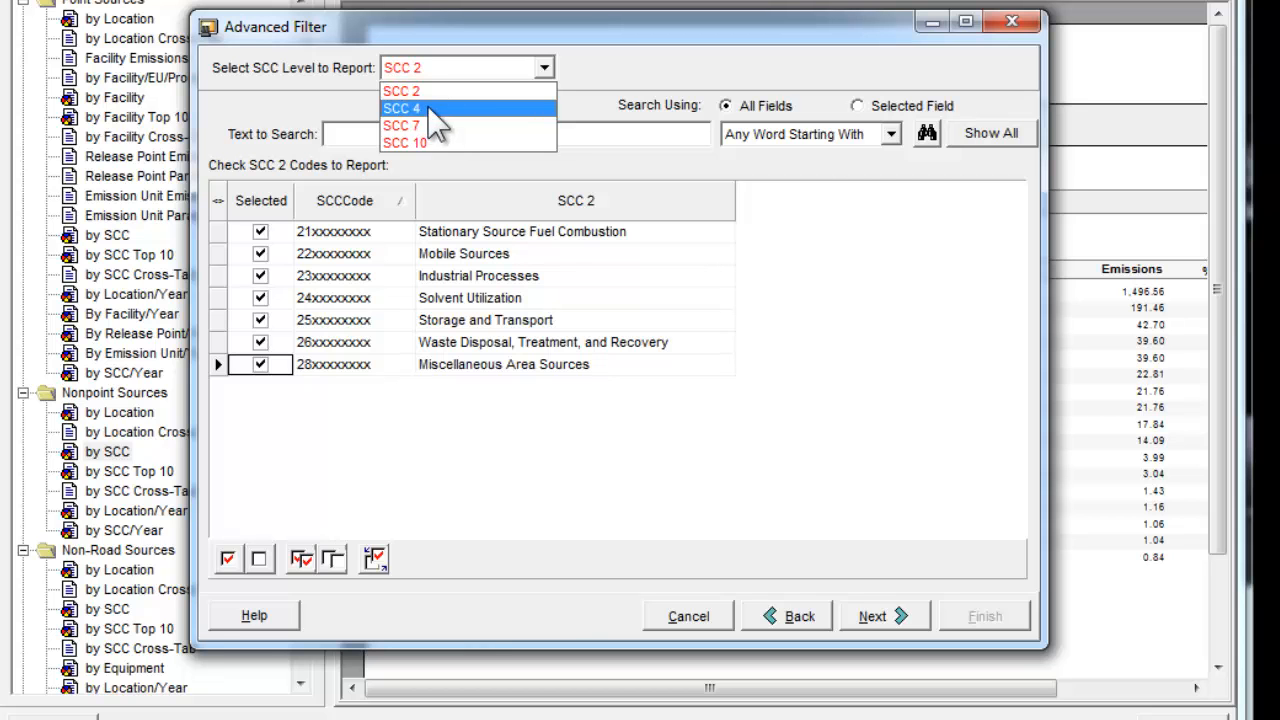
pyautogui.click(432, 122)
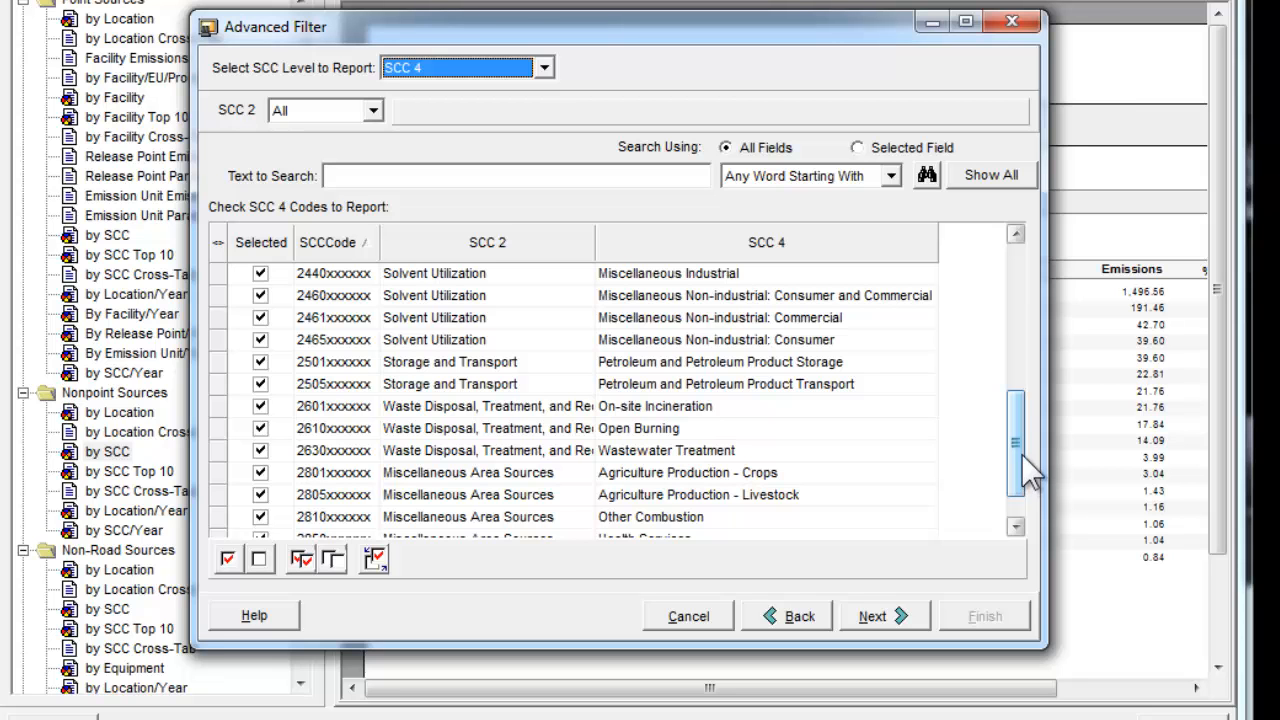
pyautogui.moveTo(1021, 454); pyautogui.dragTo(1020, 454)
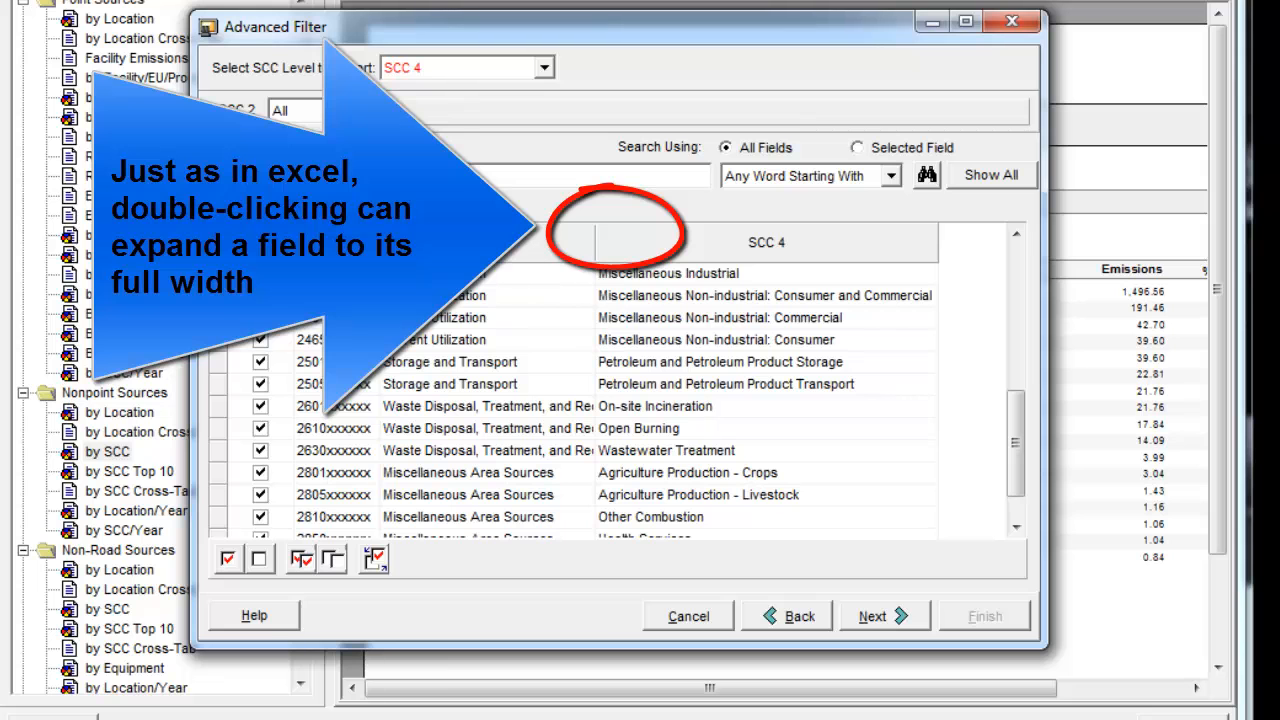
pyautogui.doubleClick(596, 245)
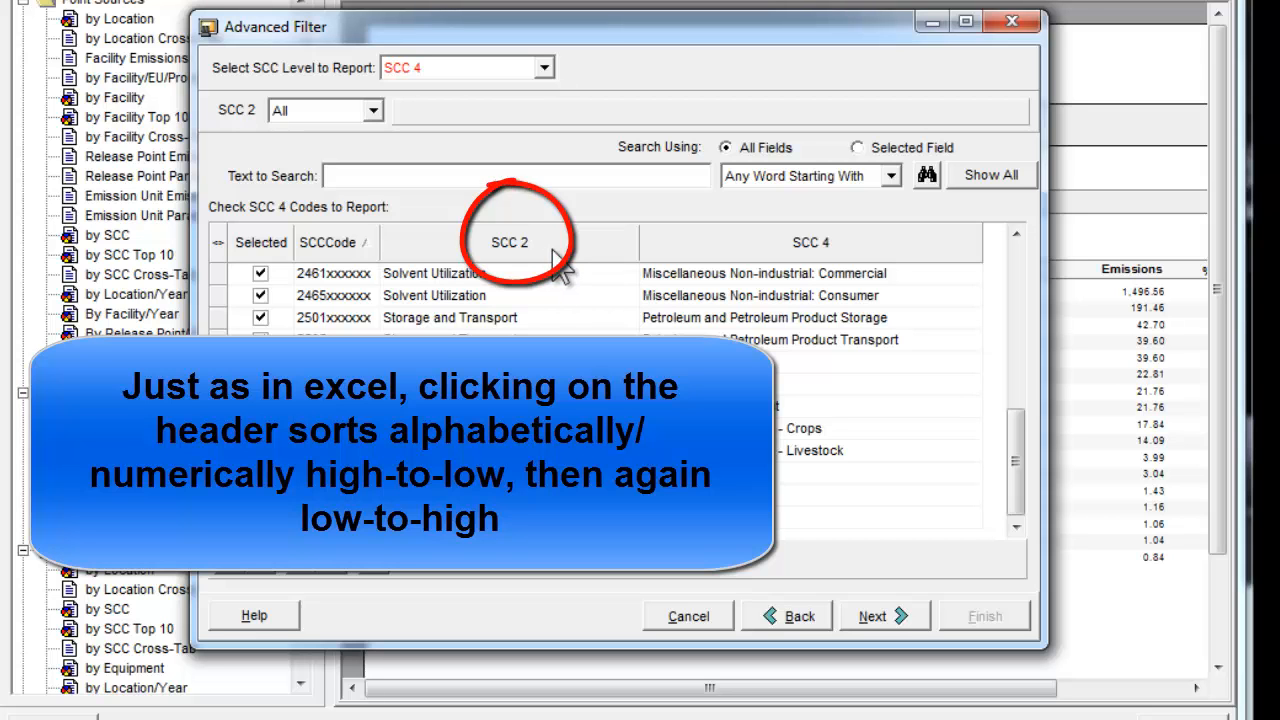
# Step: Sort the SCC 4 code list by its SCC 2 category and look through the sorted rows
pyautogui.click(555, 256)
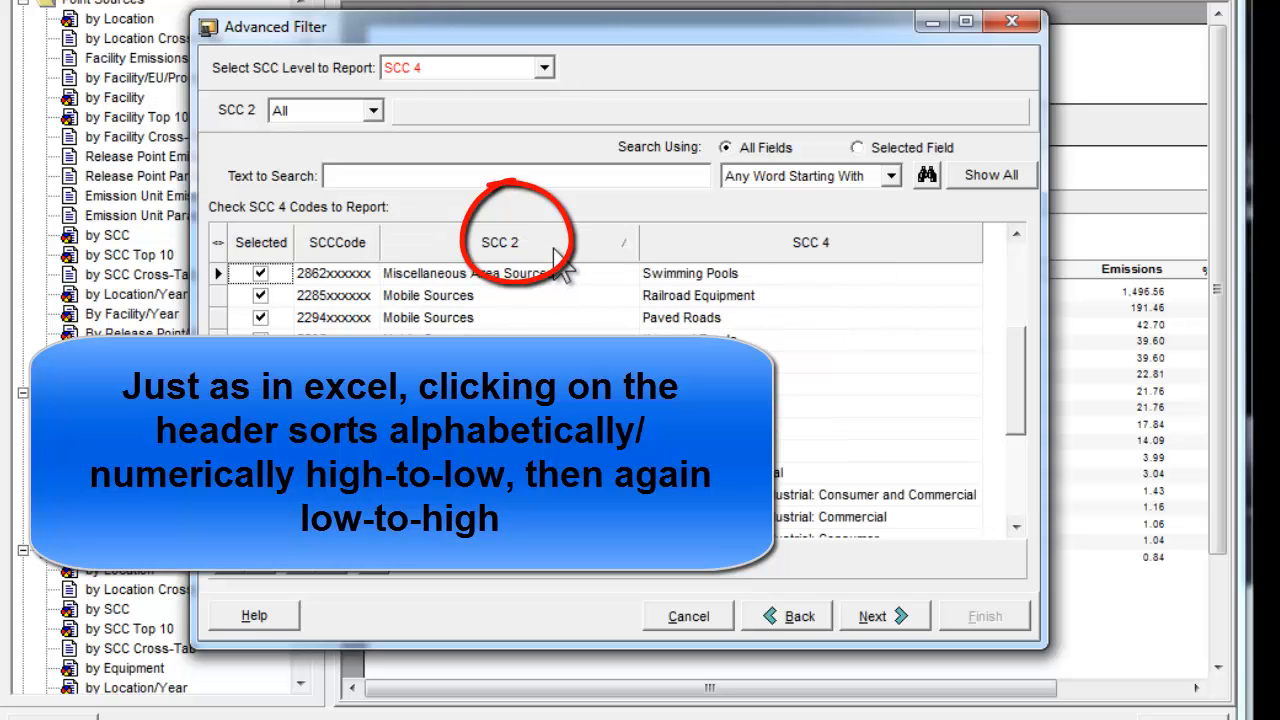
pyautogui.scroll(2, 1016, 420)
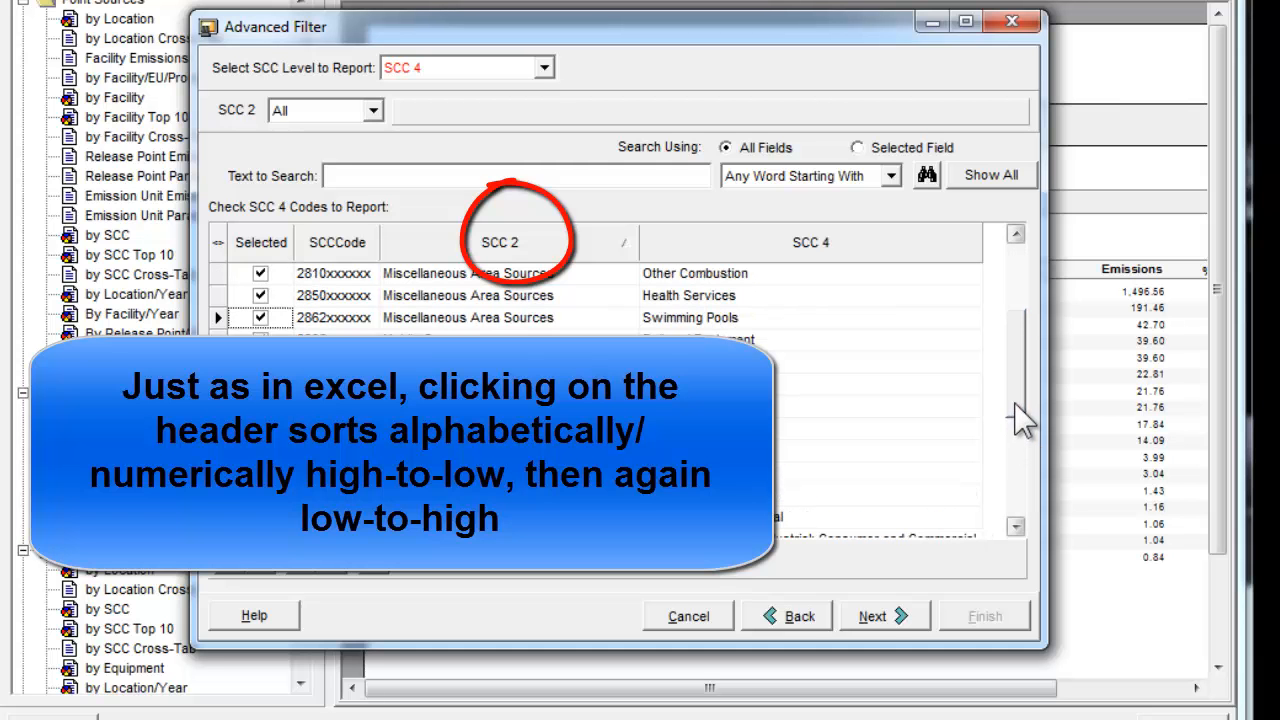
pyautogui.moveTo(1020, 420); pyautogui.dragTo(1020, 505)
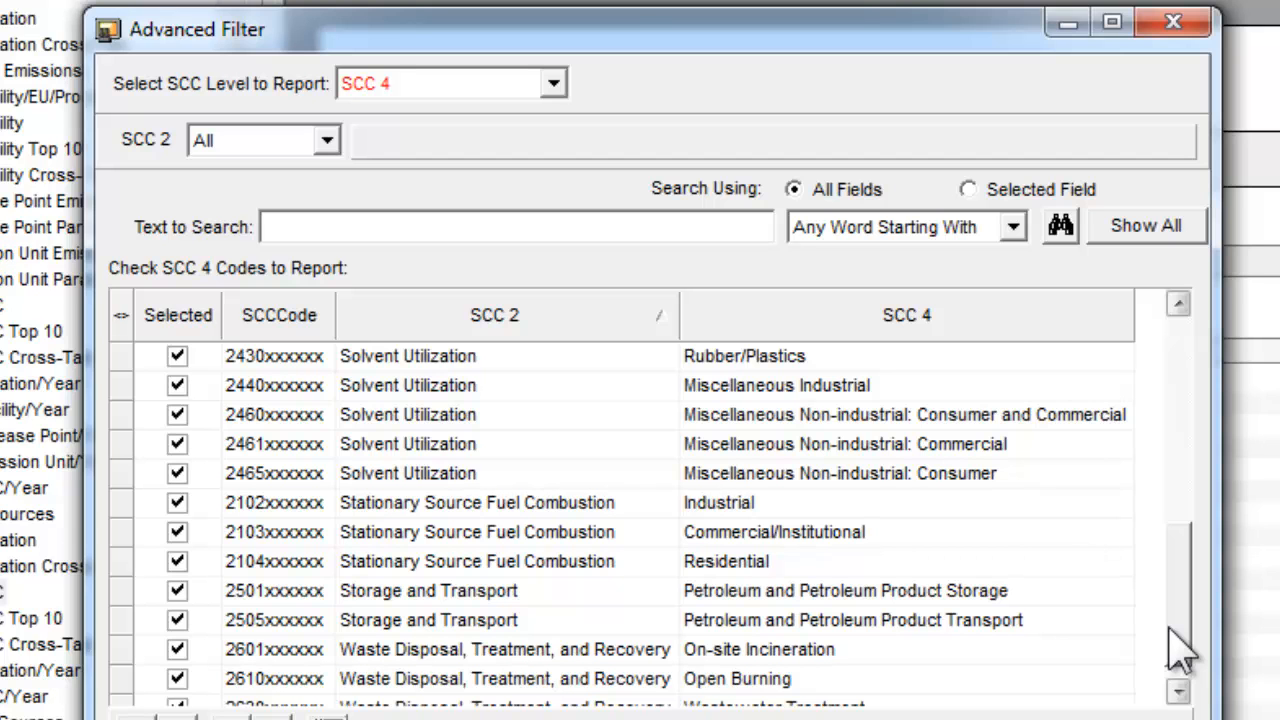
# Step: Set the reporting level to SCC 7 and widen the SCC 2 column to show the full category names
pyautogui.click(554, 86)
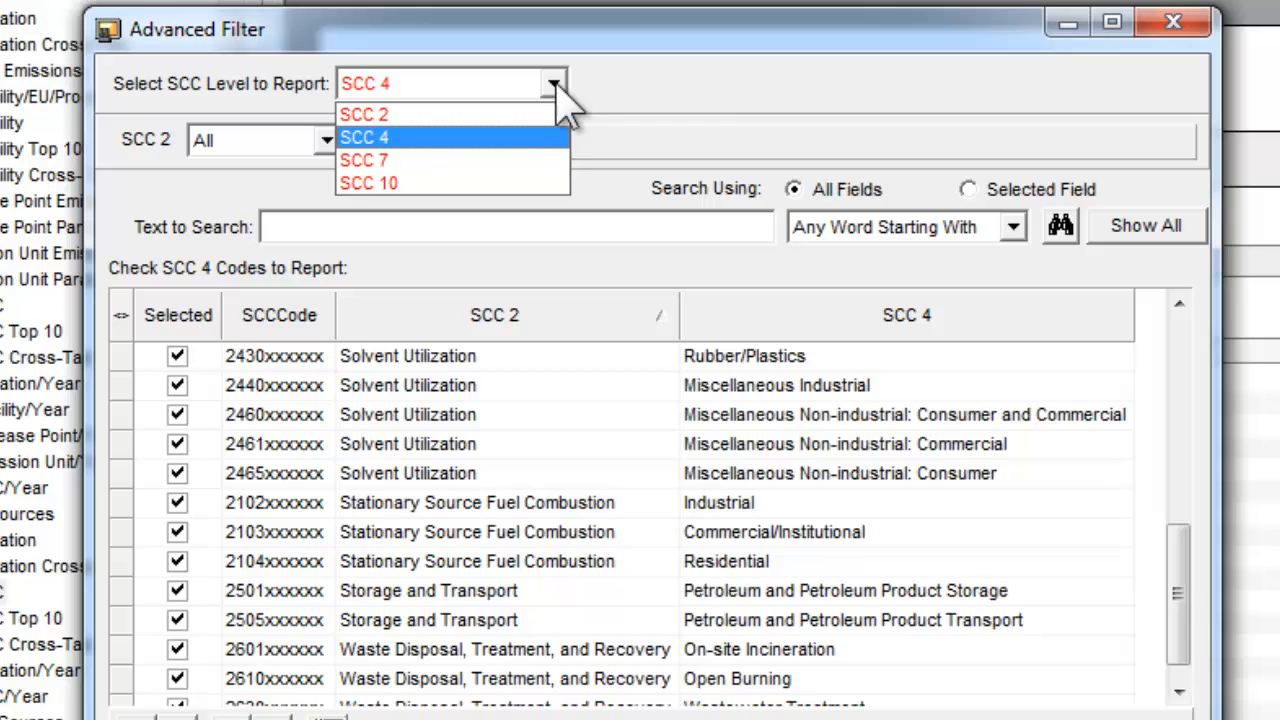
pyautogui.click(540, 161)
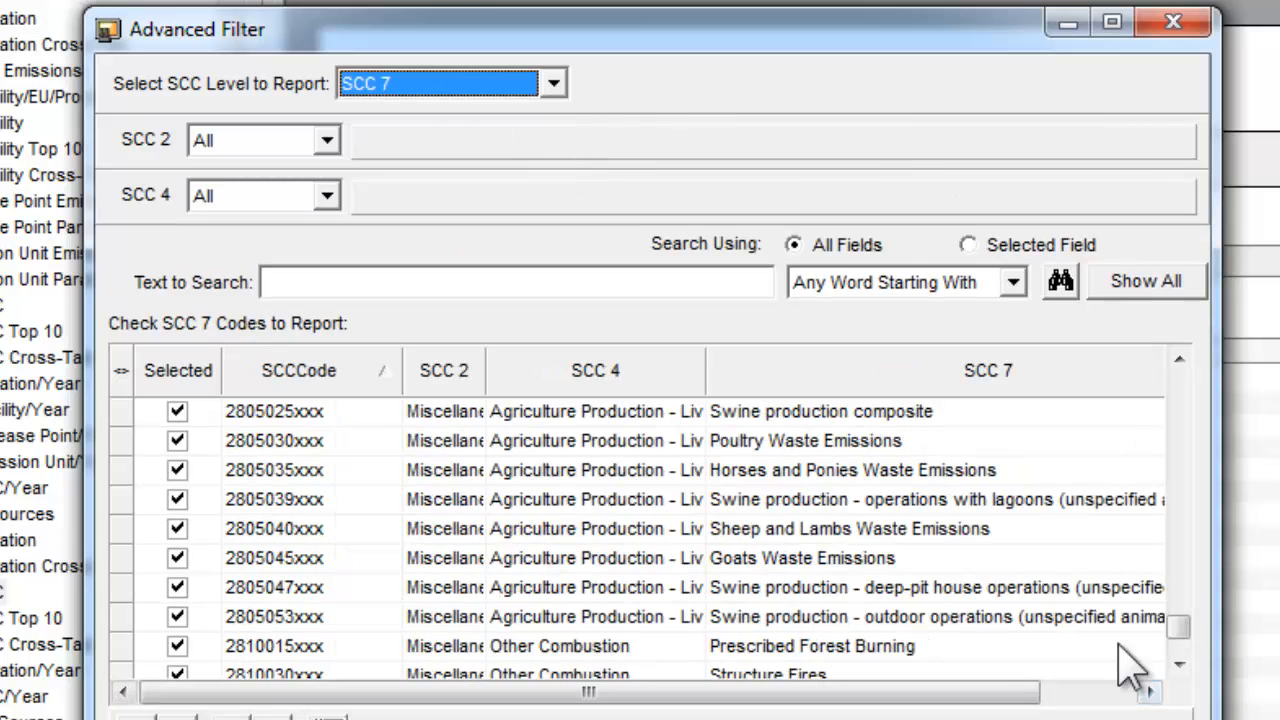
pyautogui.moveTo(1180, 646); pyautogui.dragTo(1180, 540)
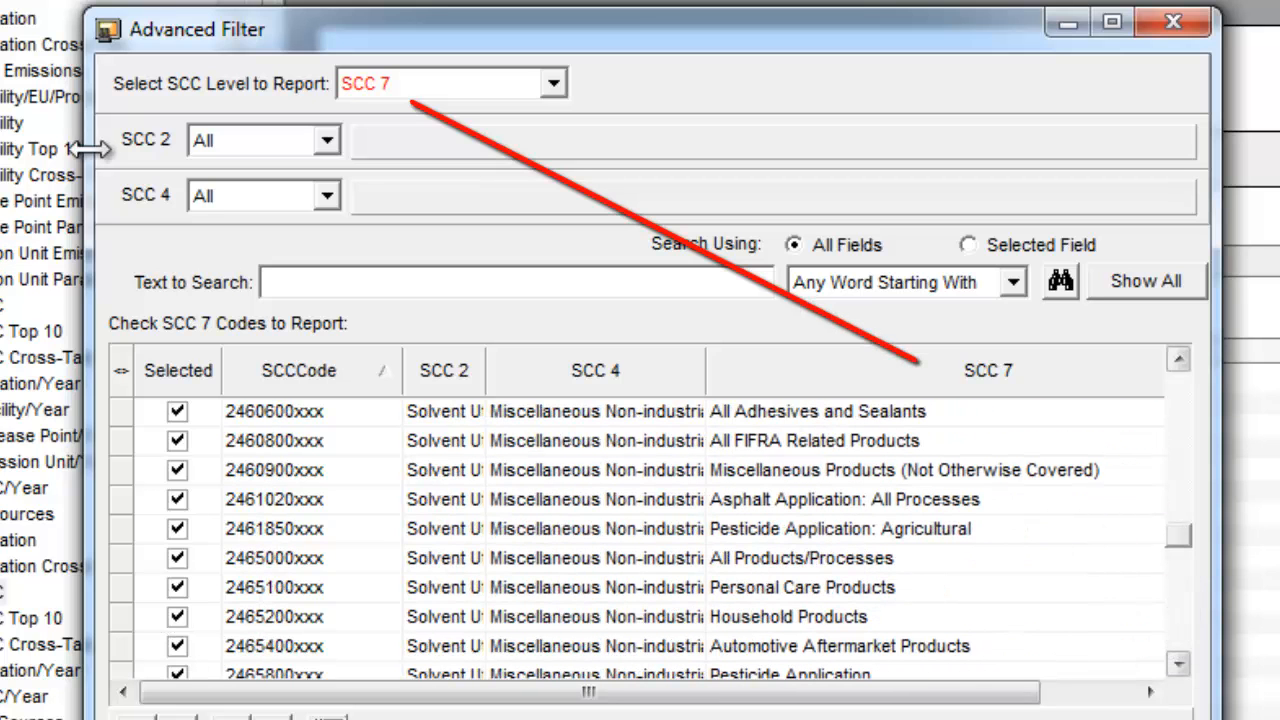
pyautogui.doubleClick(488, 371)
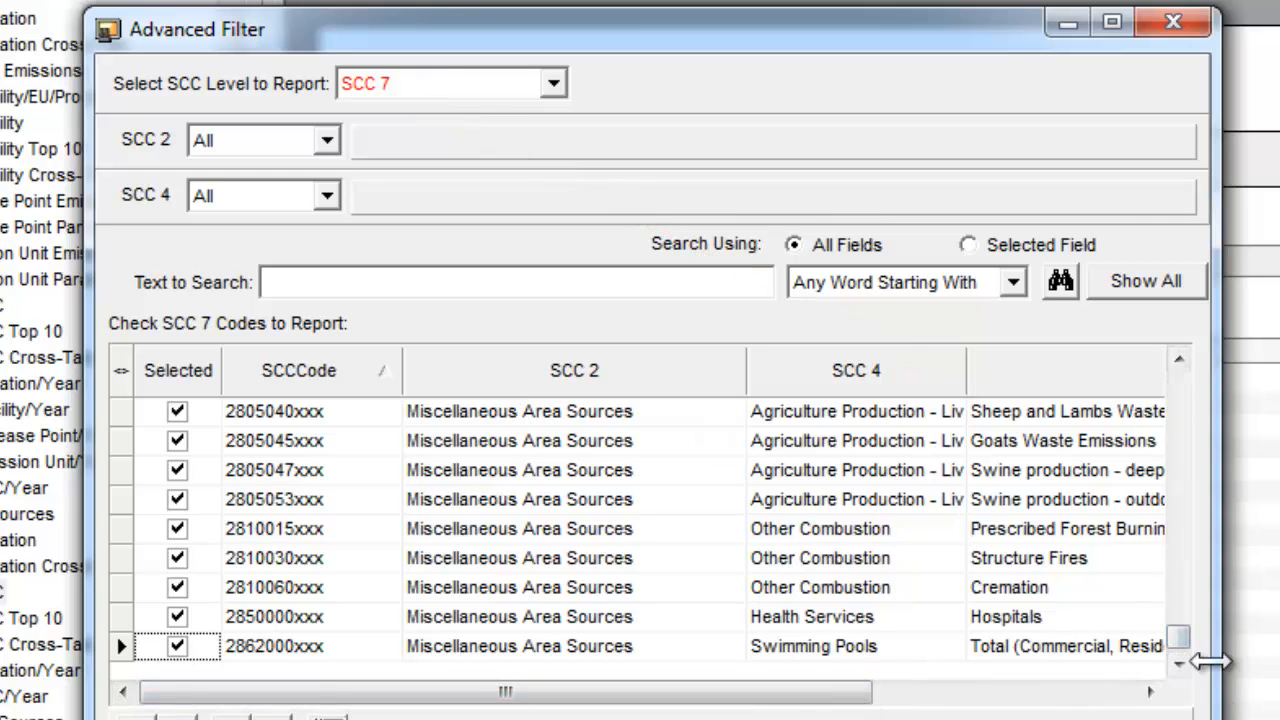
pyautogui.moveTo(1175, 636); pyautogui.dragTo(1210, 440)
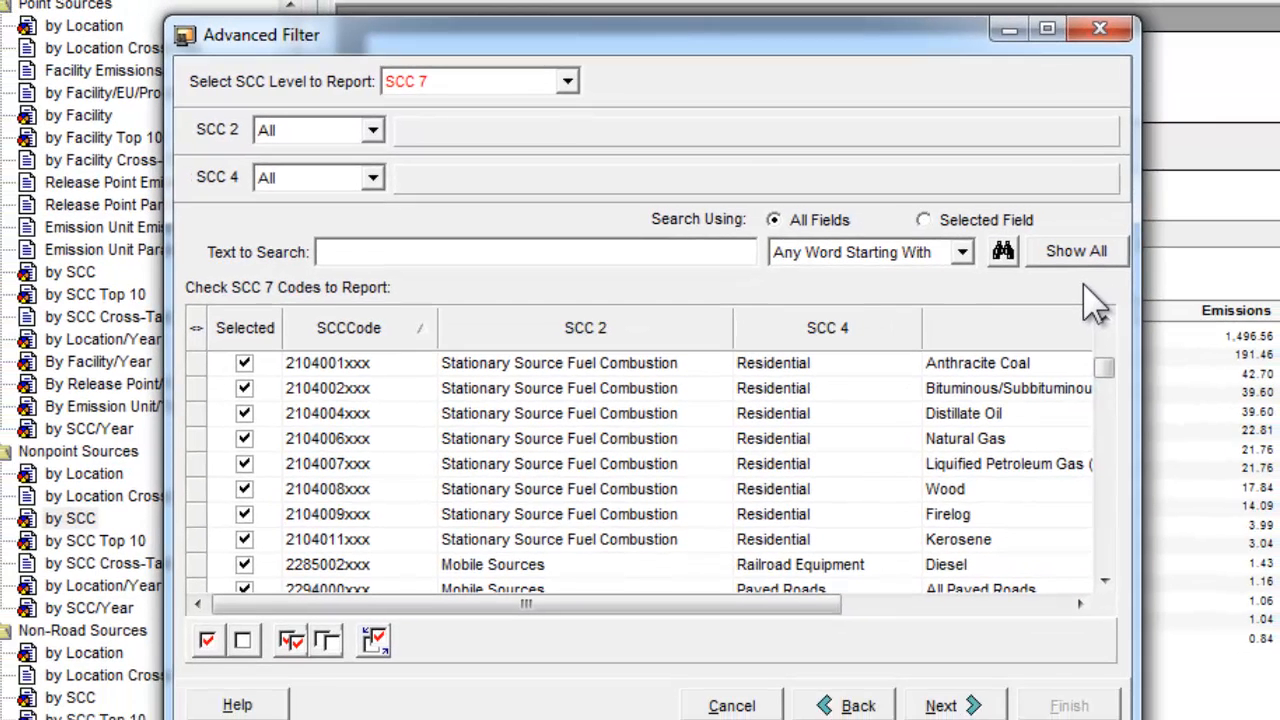
# Step: Limit the SCC 7 codes to the eight residential stationary fuel combustion codes, 2104001xxx (Anthracite Coal) through 2104011xxx (Kerosene)
pyautogui.click(338, 648)
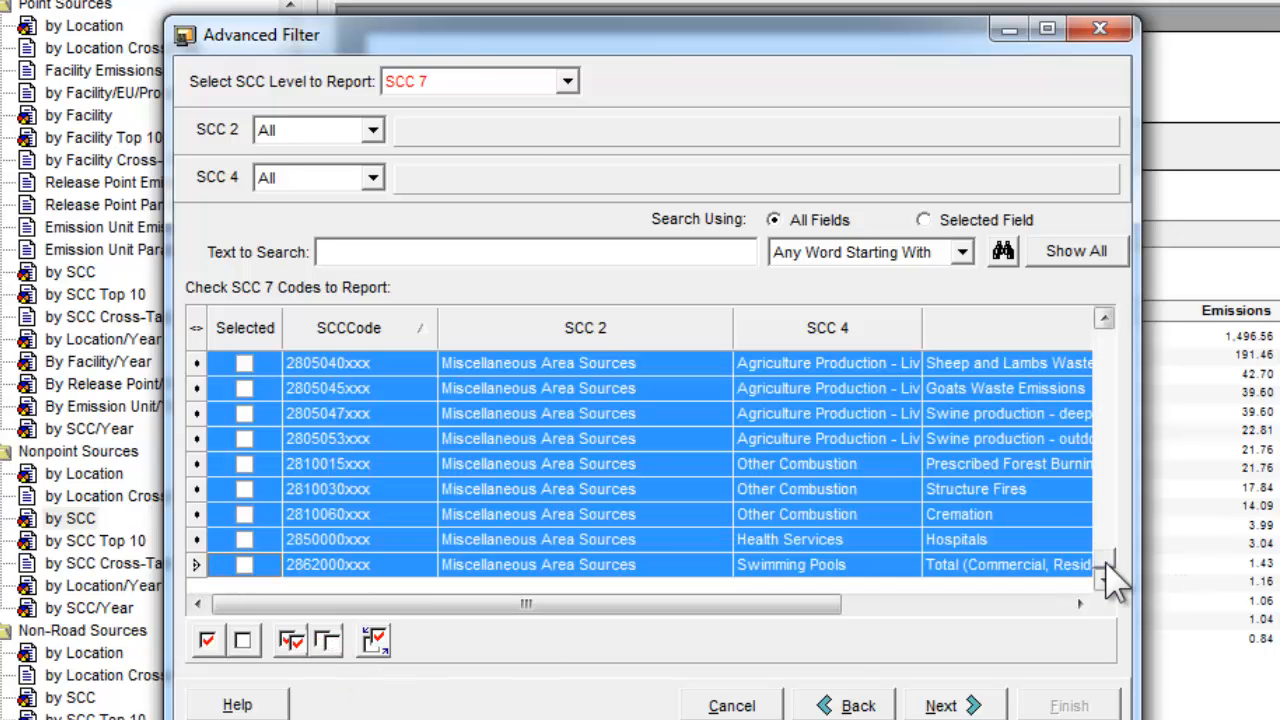
pyautogui.moveTo(1105, 566); pyautogui.dragTo(1125, 380)
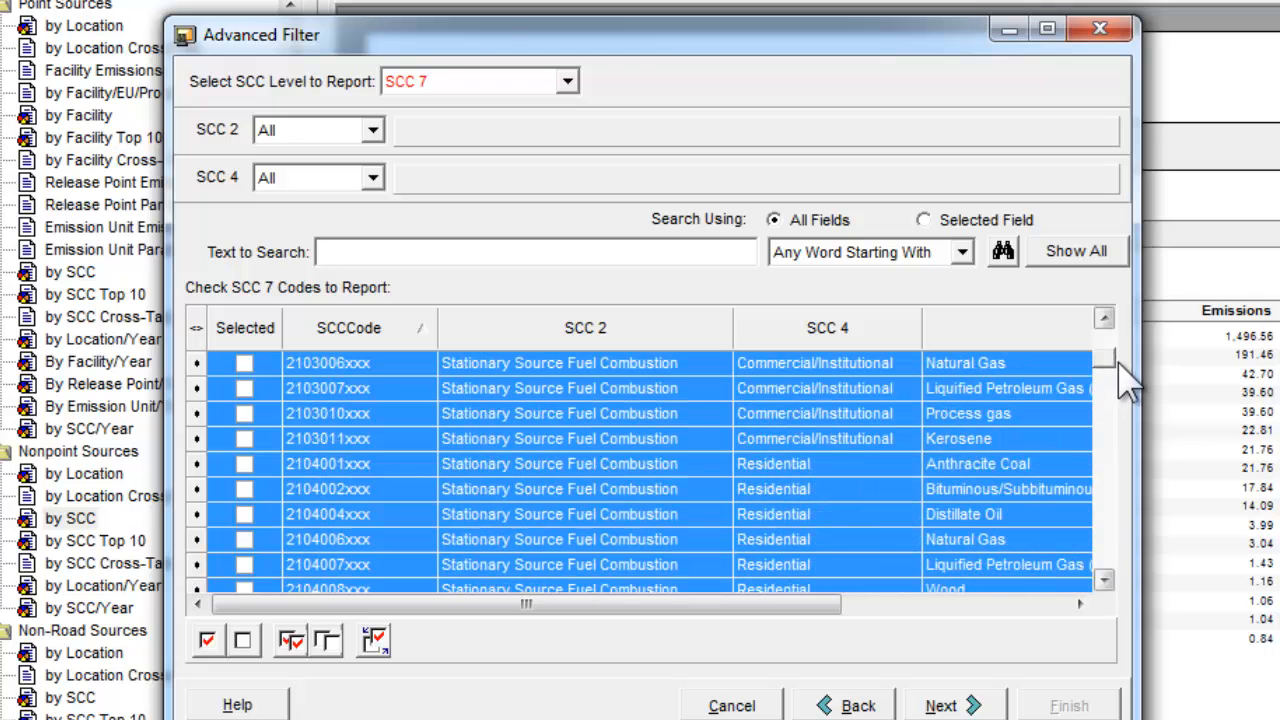
pyautogui.click(1105, 578)
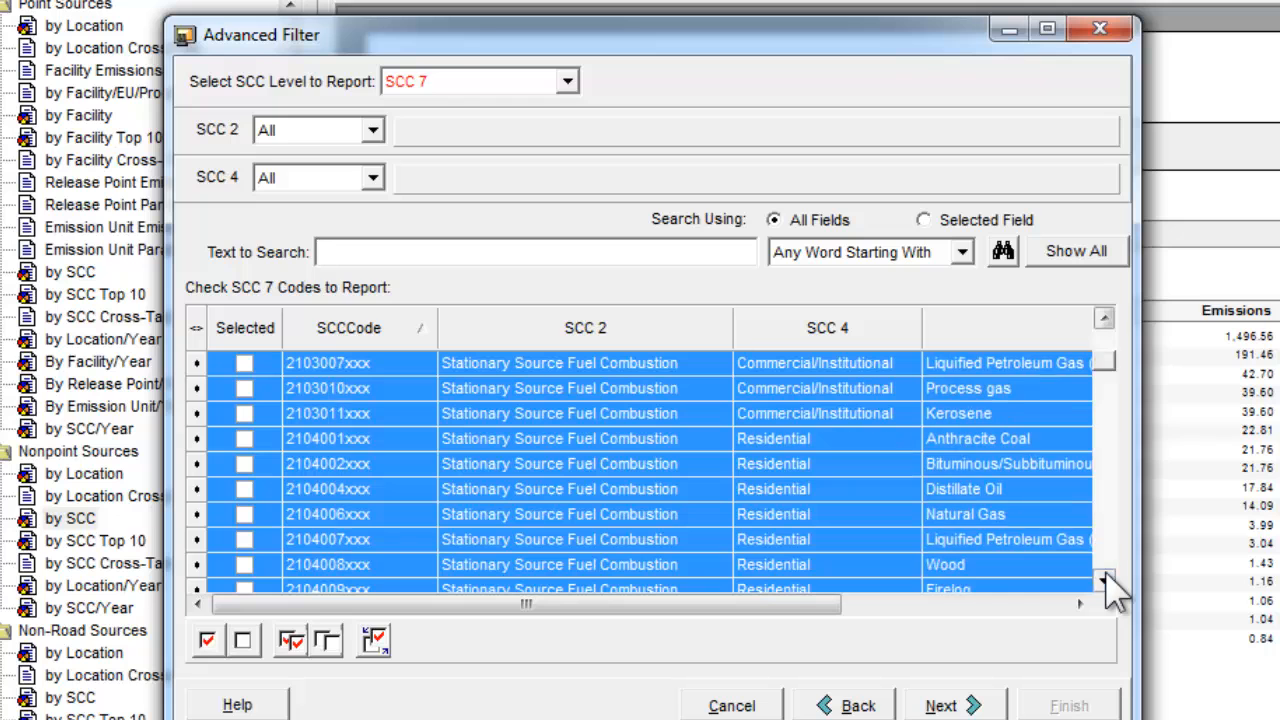
pyautogui.click(1105, 579)
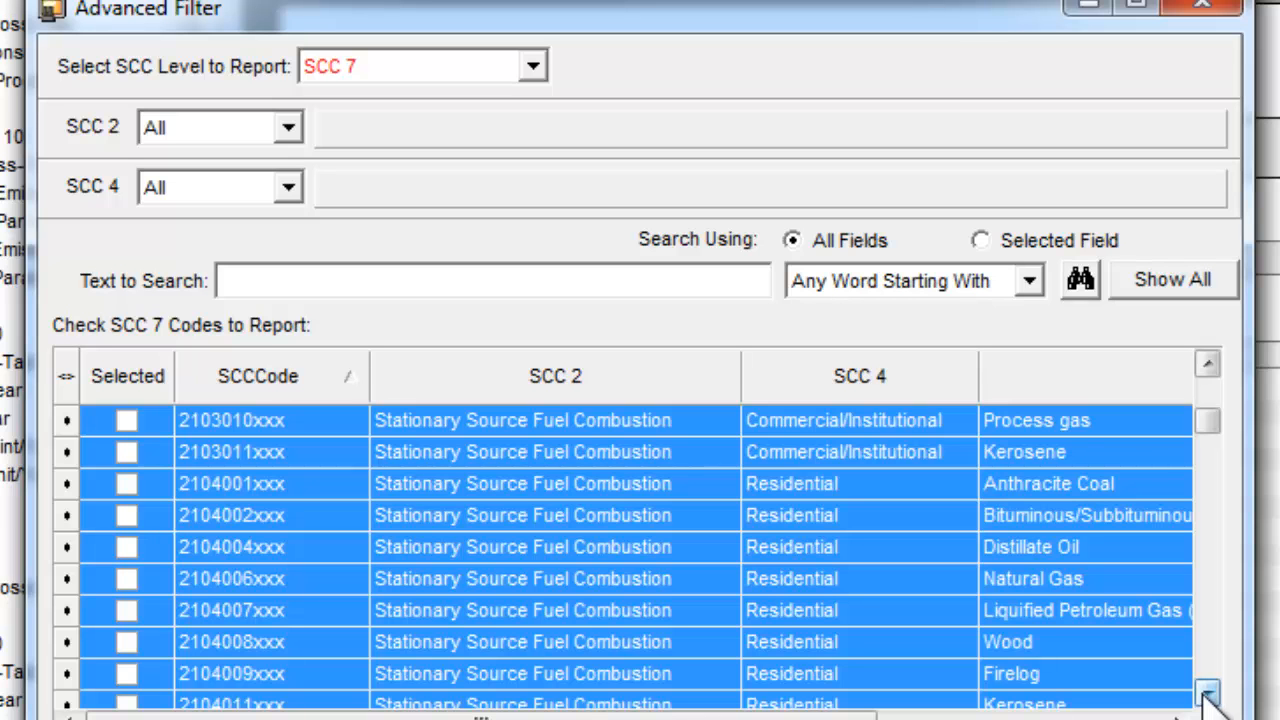
pyautogui.click(1206, 690)
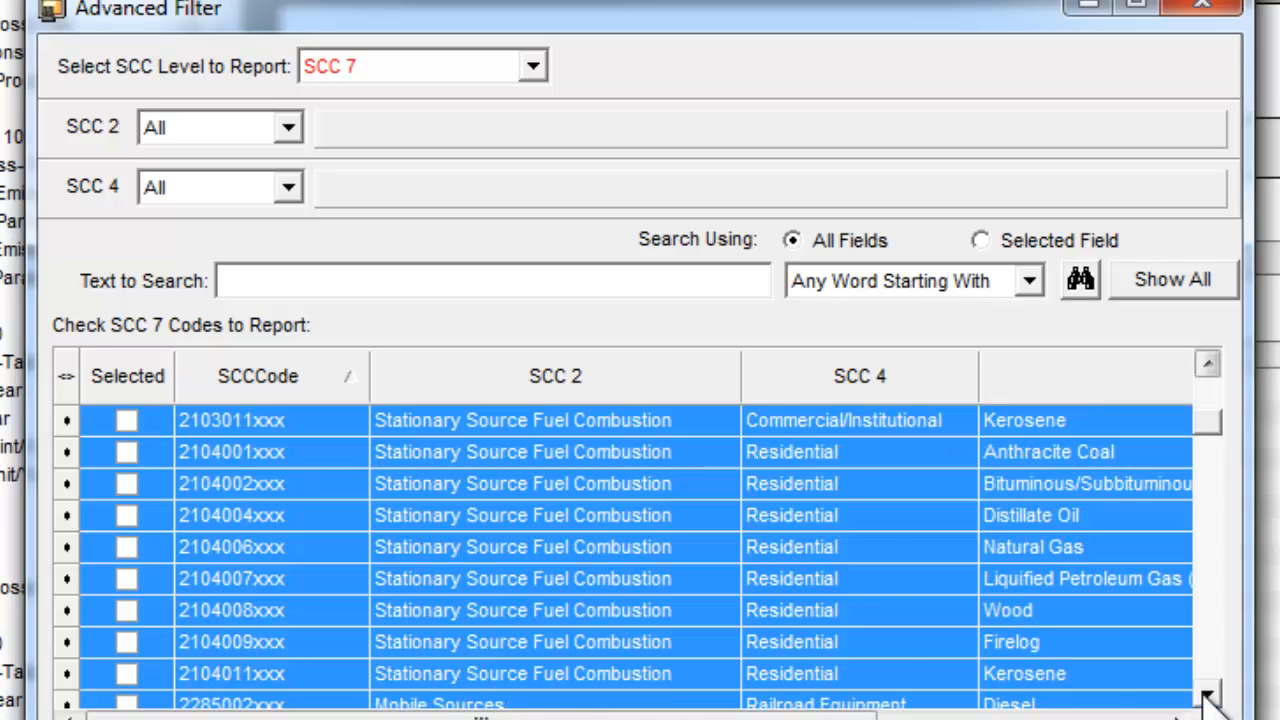
pyautogui.click(1206, 690)
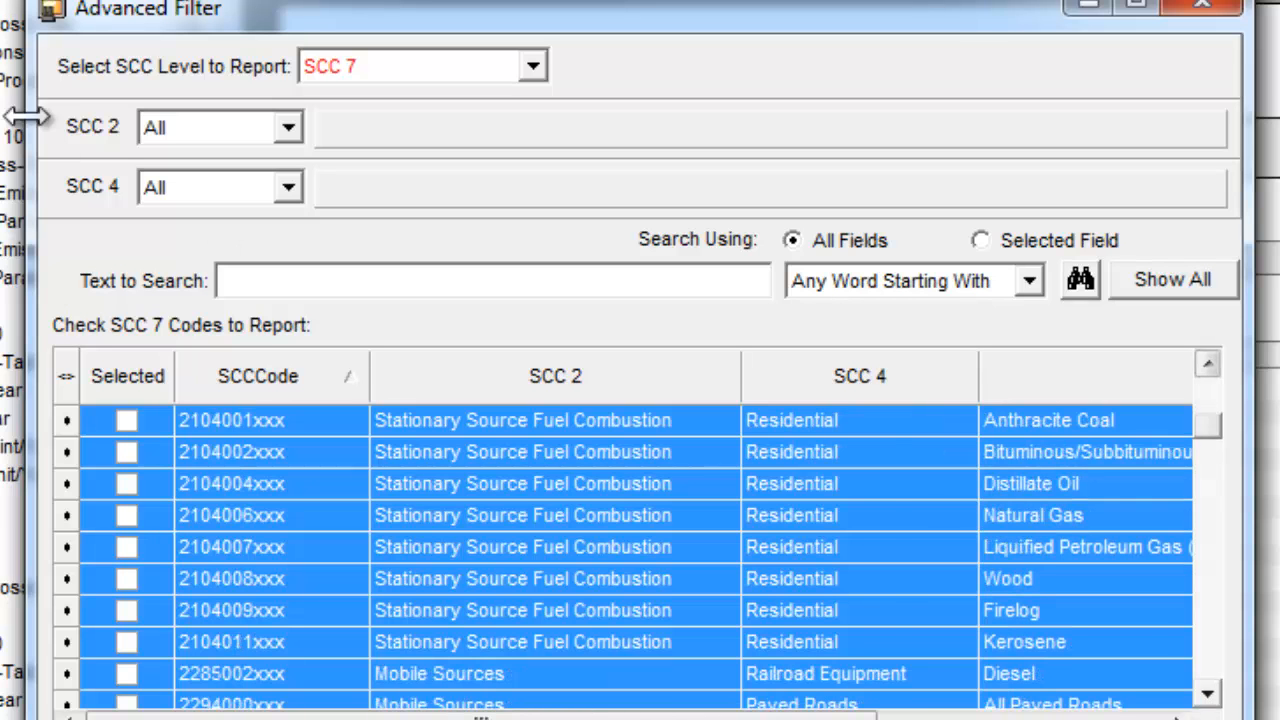
pyautogui.click(126, 420)
pyautogui.click(126, 452)
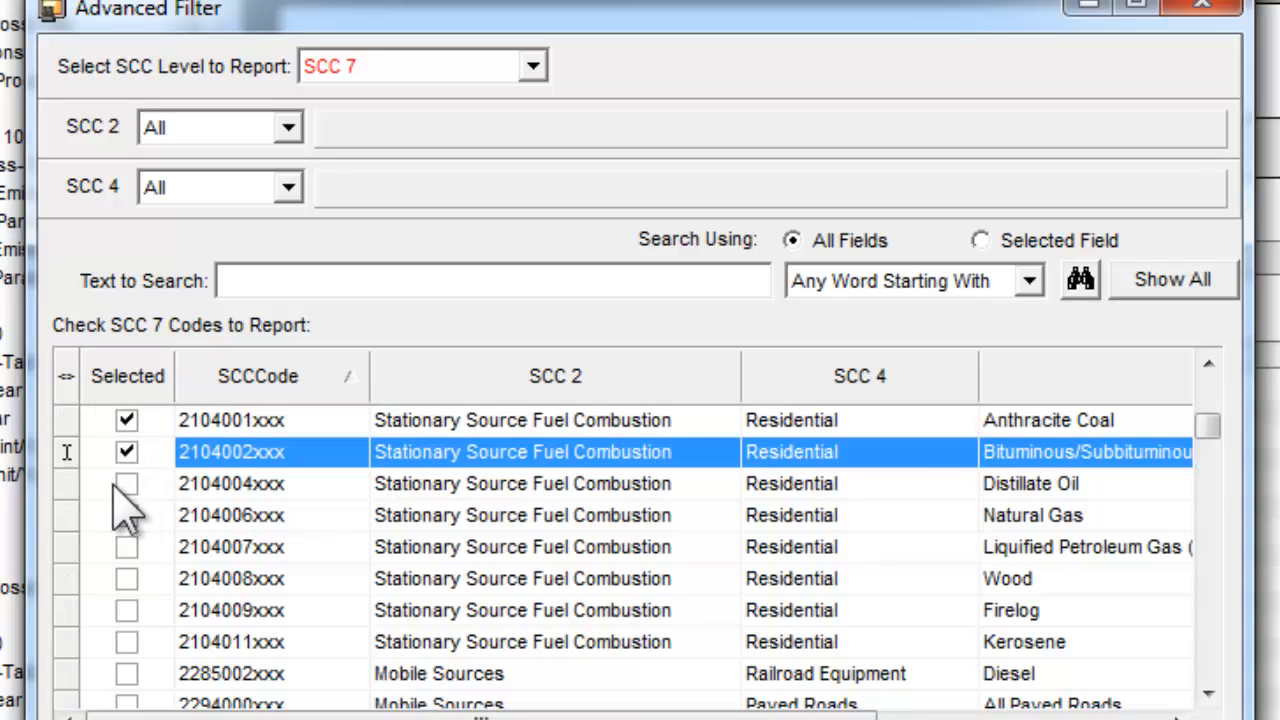
pyautogui.click(126, 484)
pyautogui.click(126, 515)
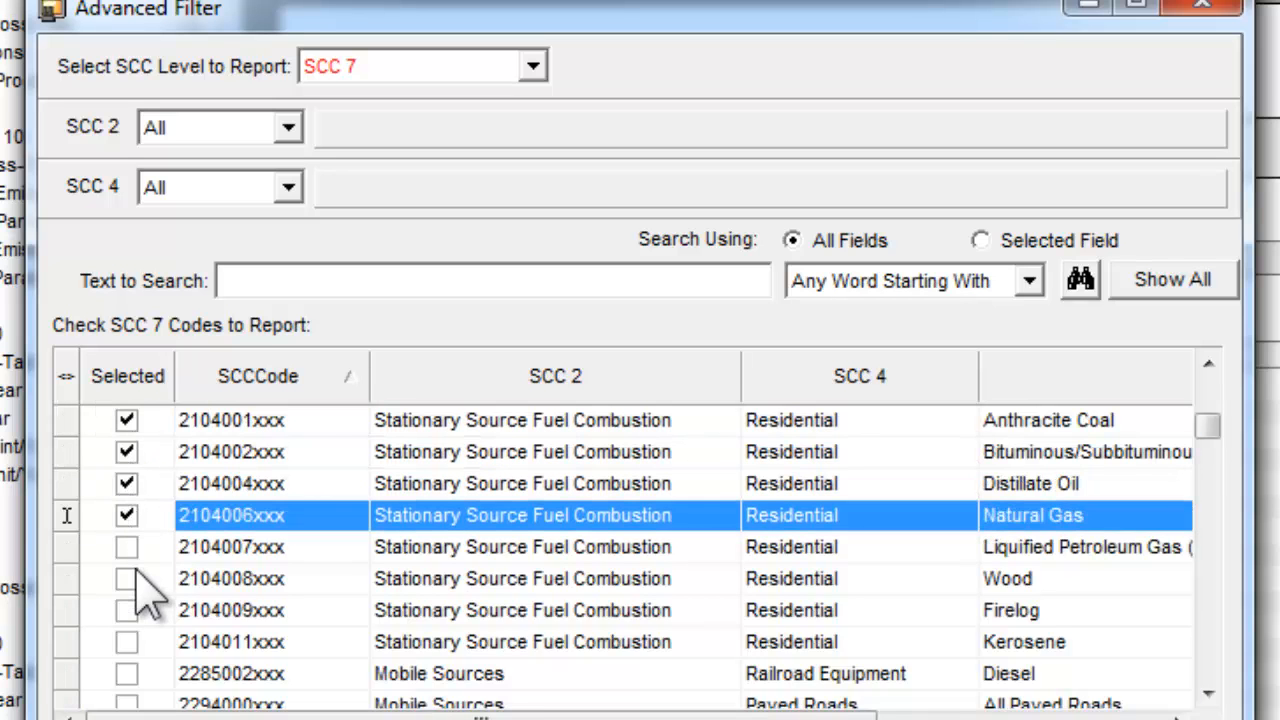
pyautogui.click(126, 547)
pyautogui.click(126, 579)
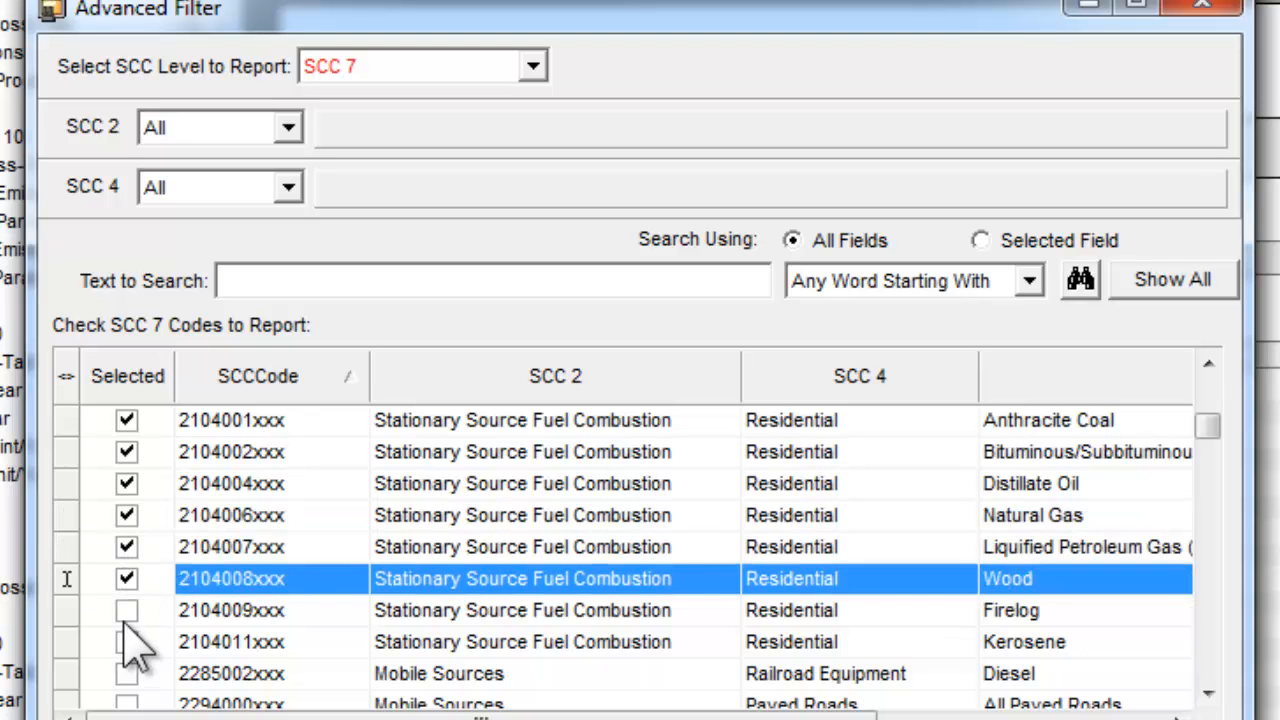
pyautogui.click(126, 610)
pyautogui.click(126, 642)
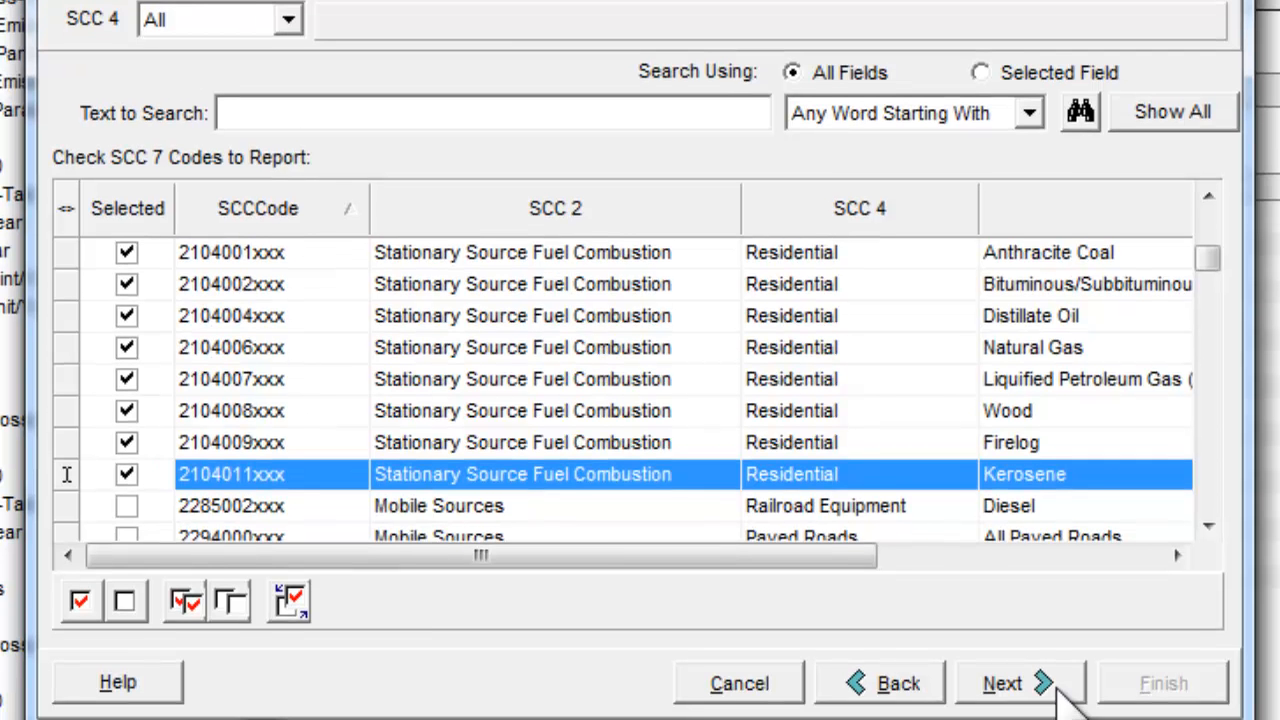
pyautogui.click(1057, 676)
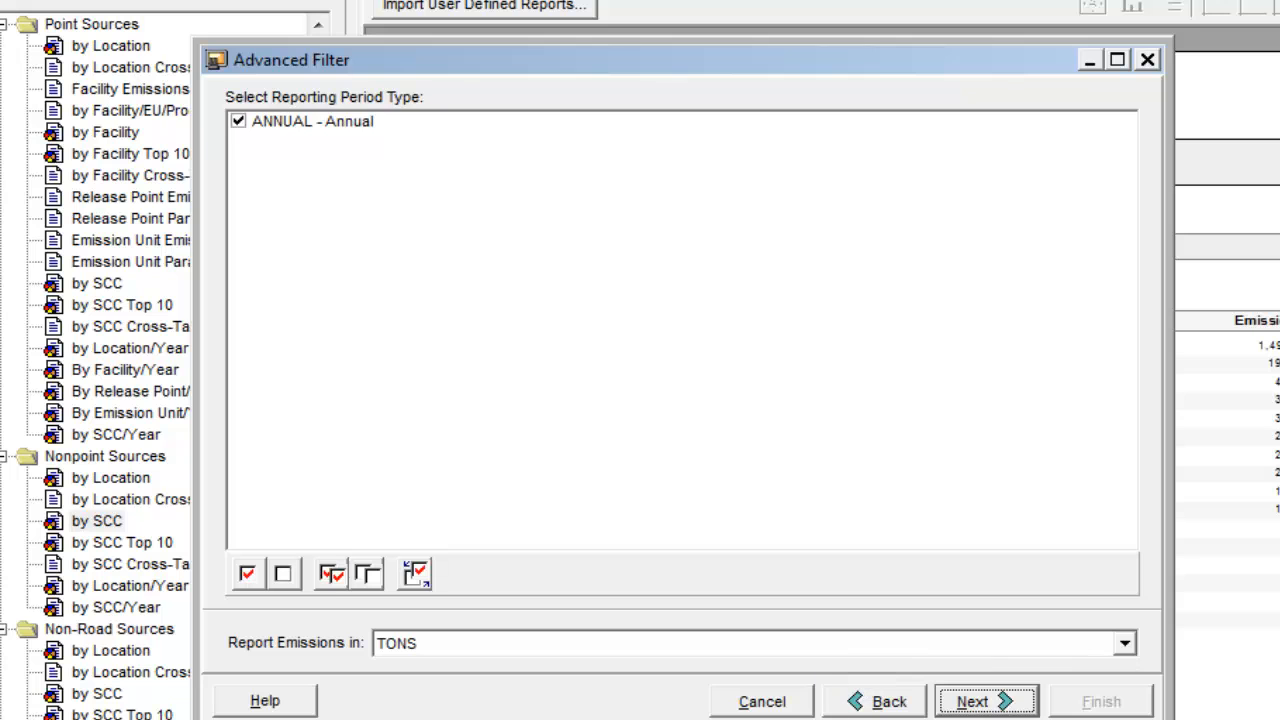
# Step: Accept annual reporting in tons and select only the ten criteria pollutants, Ammonia through Volatile Organic Compounds
pyautogui.click(1006, 697)
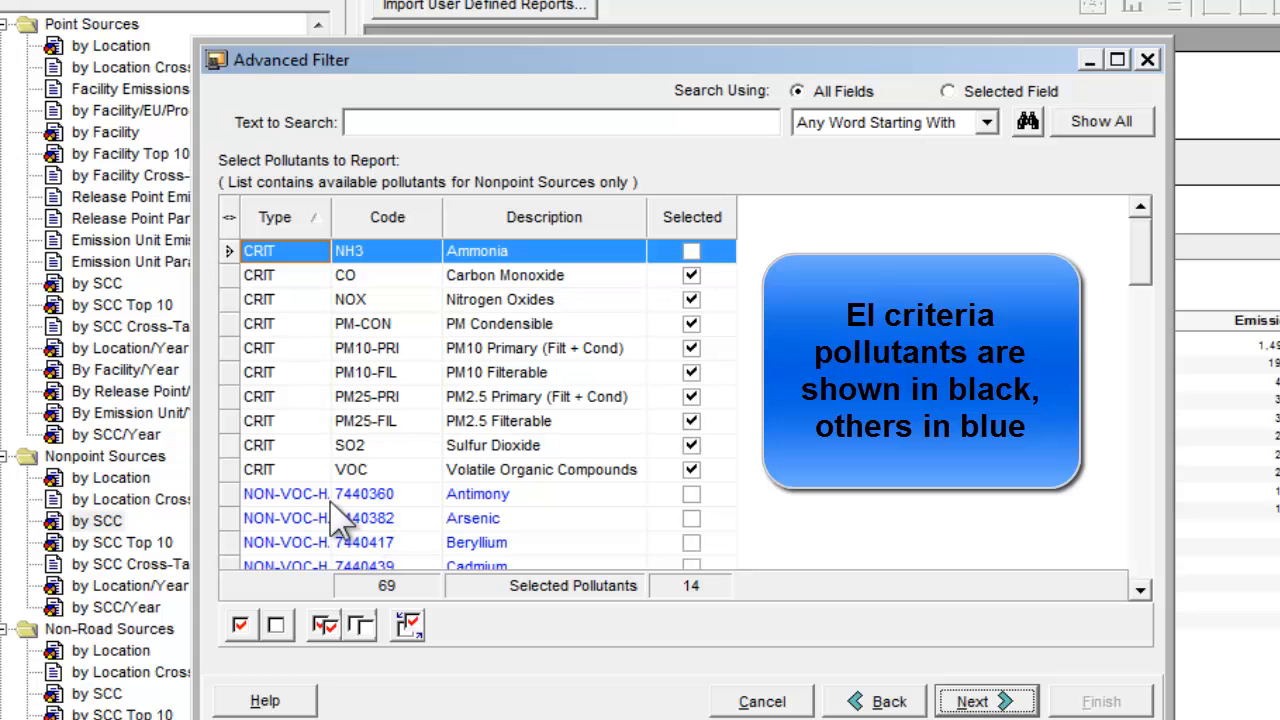
pyautogui.click(370, 634)
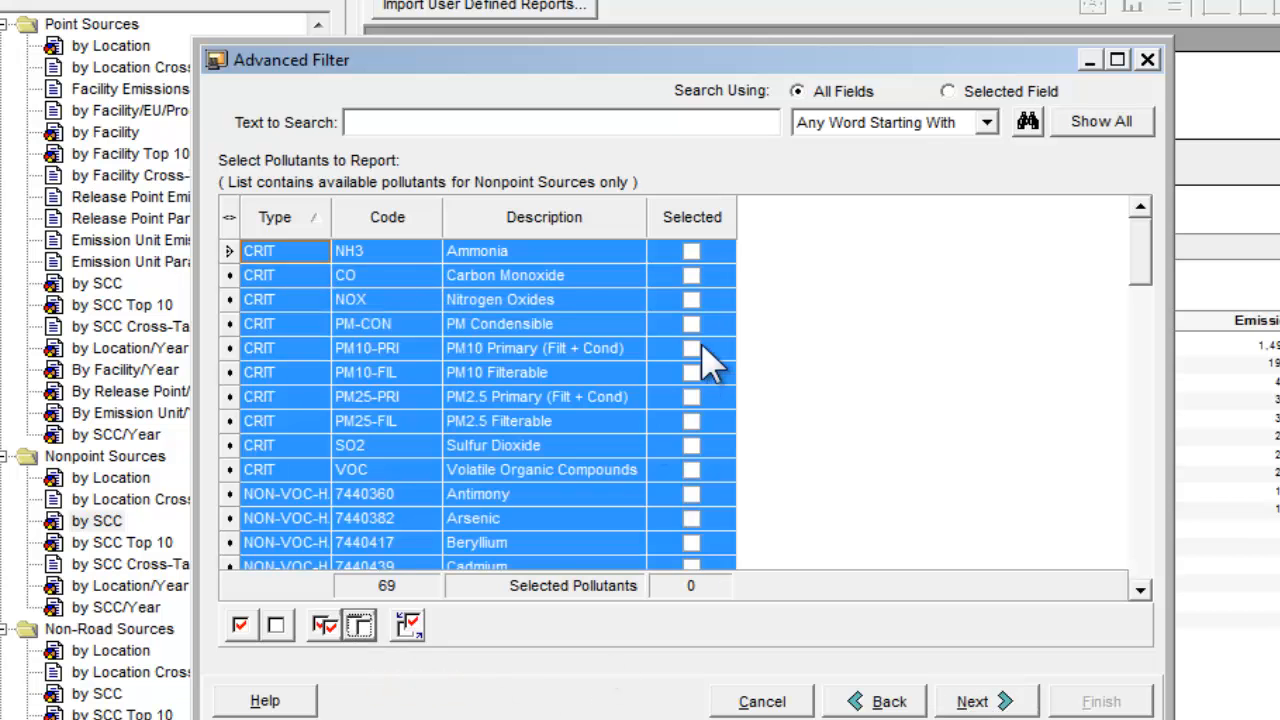
pyautogui.click(691, 251)
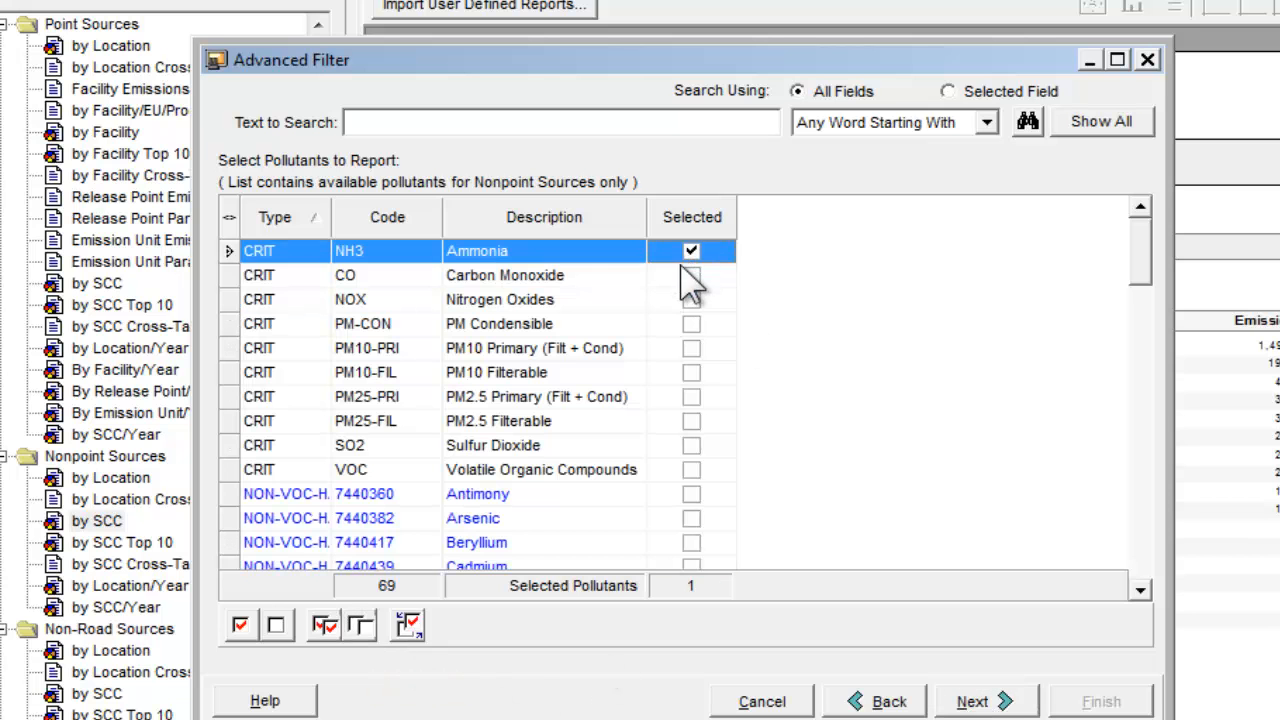
pyautogui.click(691, 275)
pyautogui.click(691, 299)
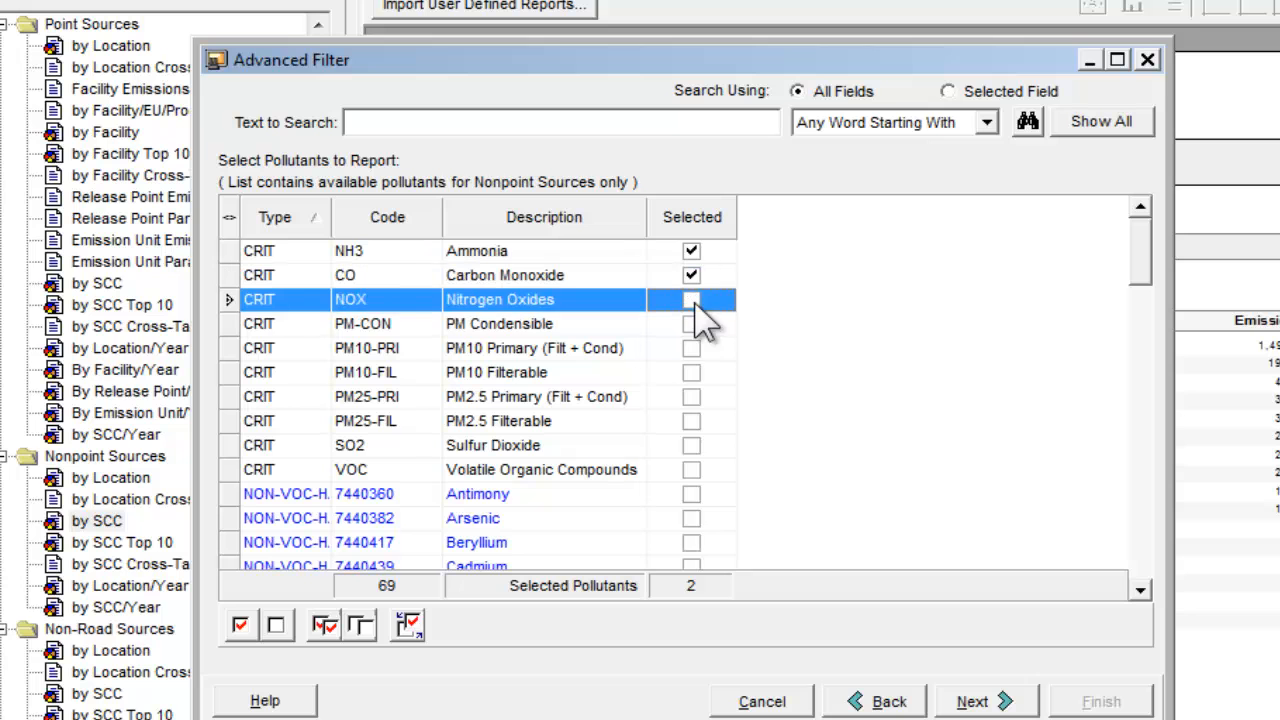
pyautogui.click(691, 324)
pyautogui.click(691, 348)
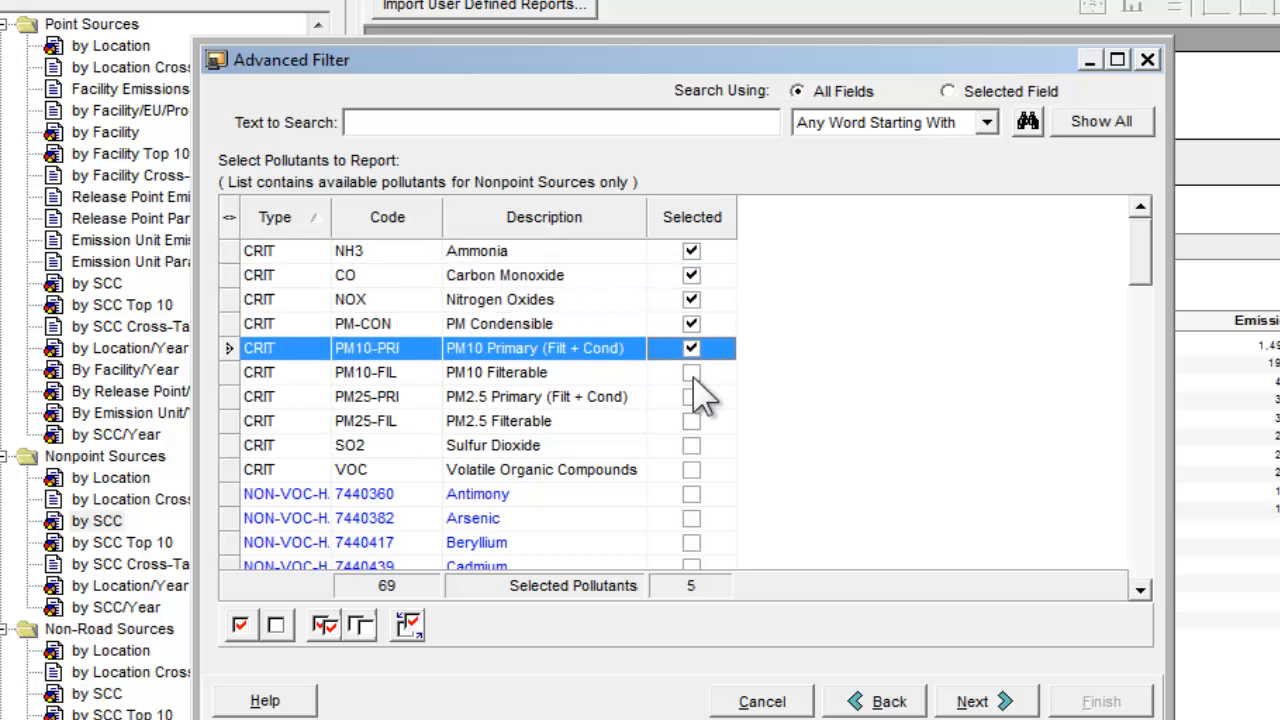
pyautogui.click(691, 372)
pyautogui.click(692, 397)
pyautogui.click(692, 421)
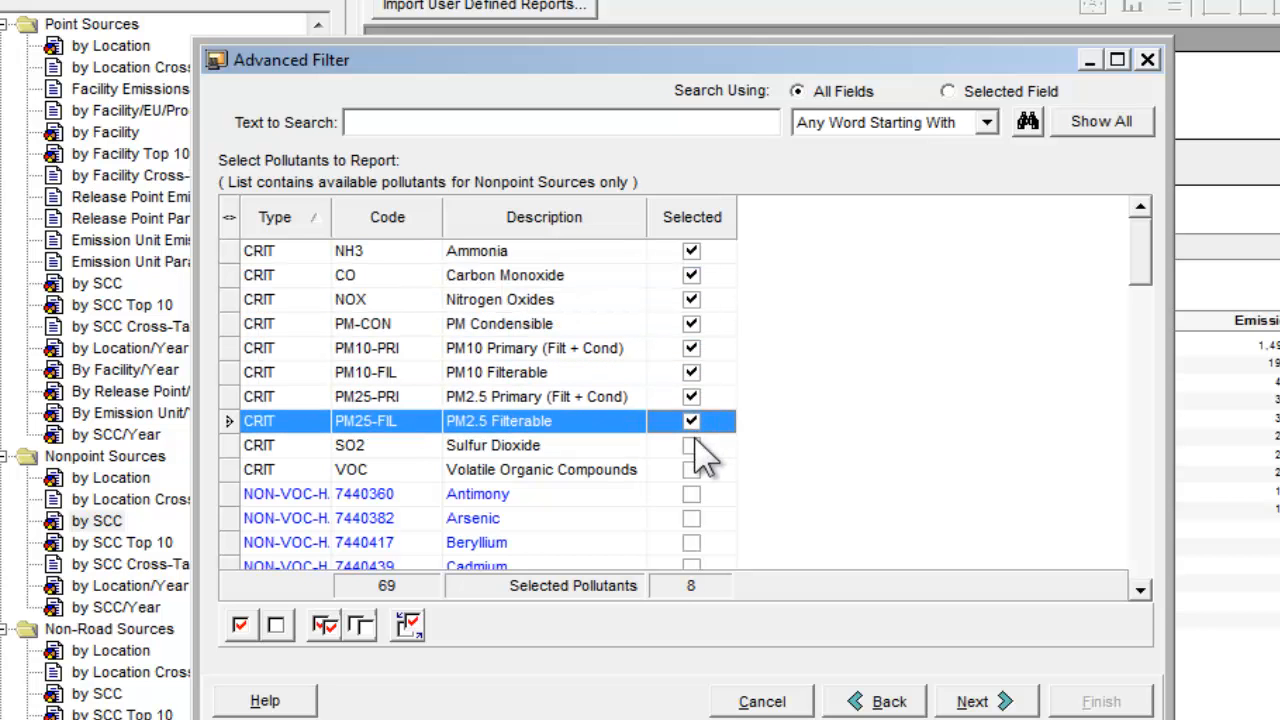
pyautogui.click(692, 445)
pyautogui.click(692, 470)
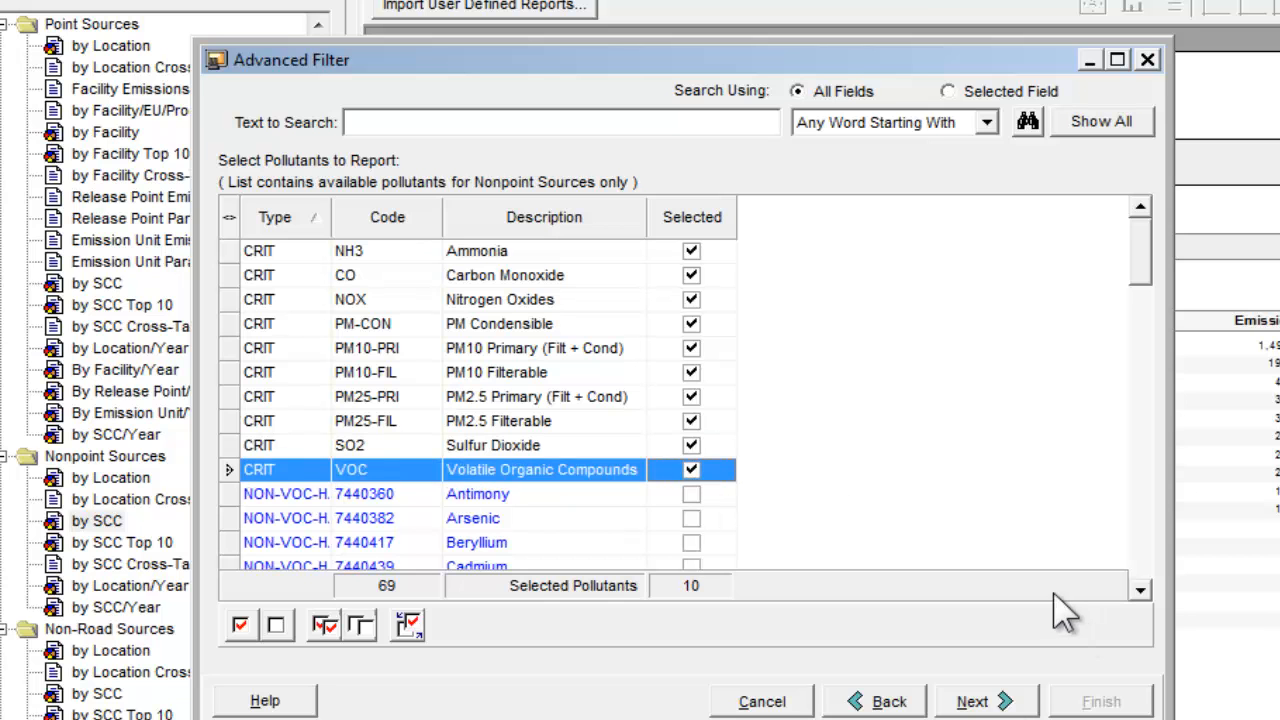
# Step: Continue to the chart options and set the report's chart type to Vertical Bar Chart
pyautogui.click(1000, 702)
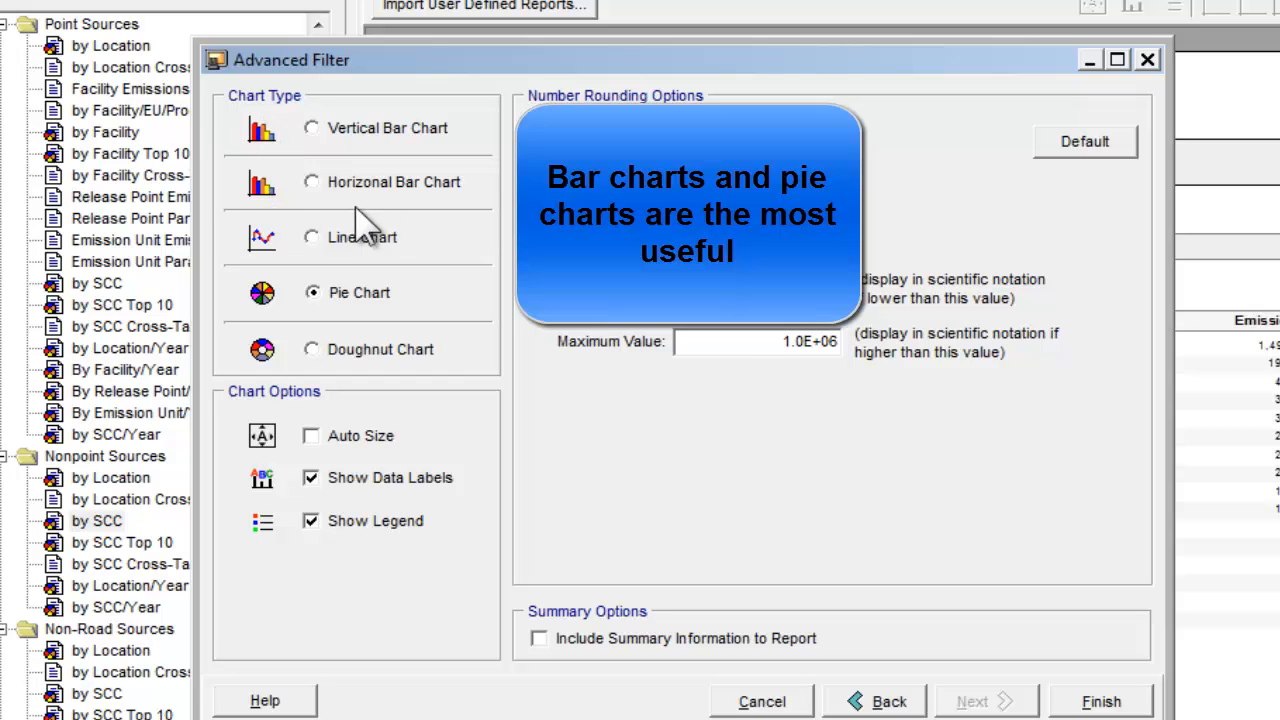
pyautogui.click(313, 128)
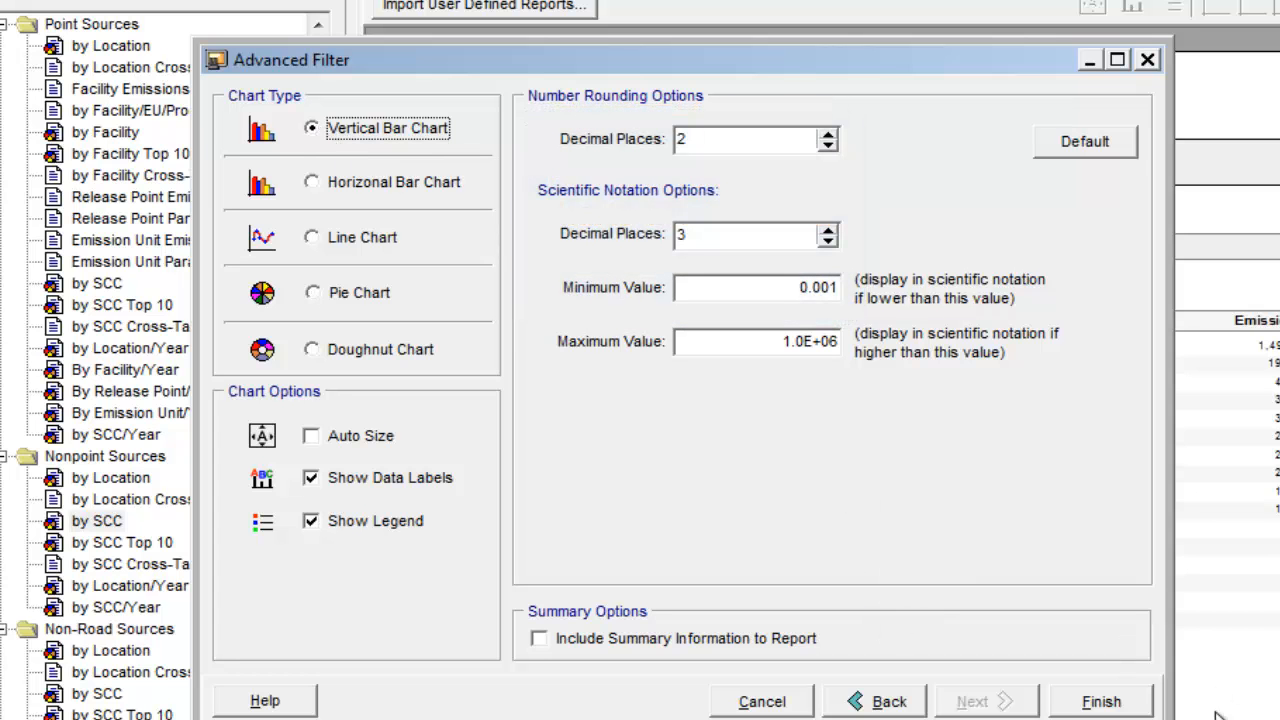
# Step: Generate the nonpoint SCC 7 report and page through the Carbon Monoxide and Ammonia tables and charts up to page 4
pyautogui.click(1101, 701)
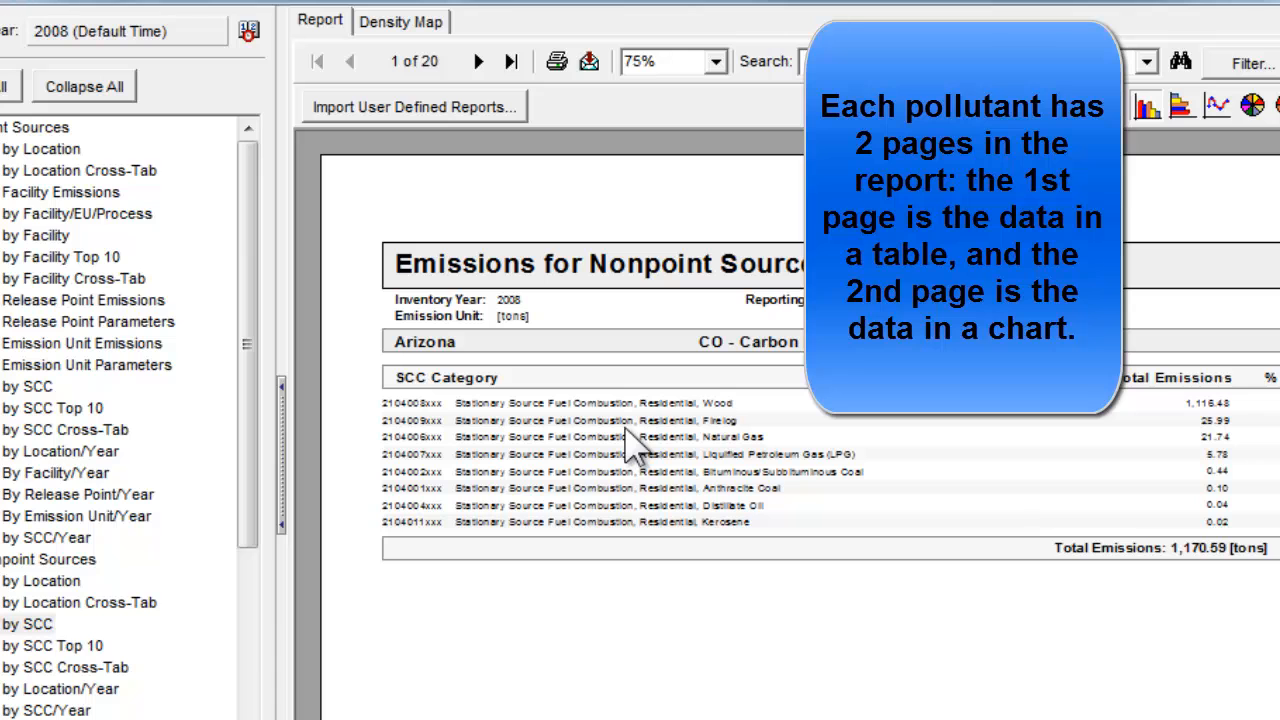
pyautogui.click(478, 62)
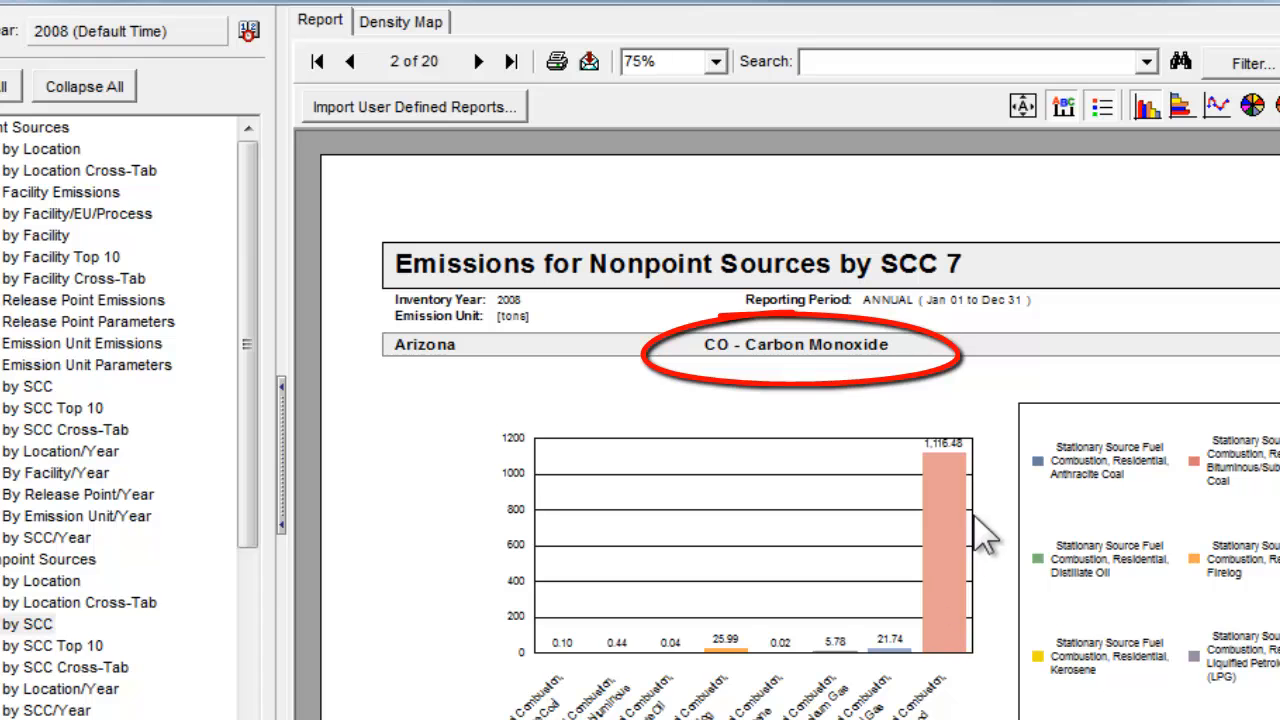
pyautogui.click(480, 63)
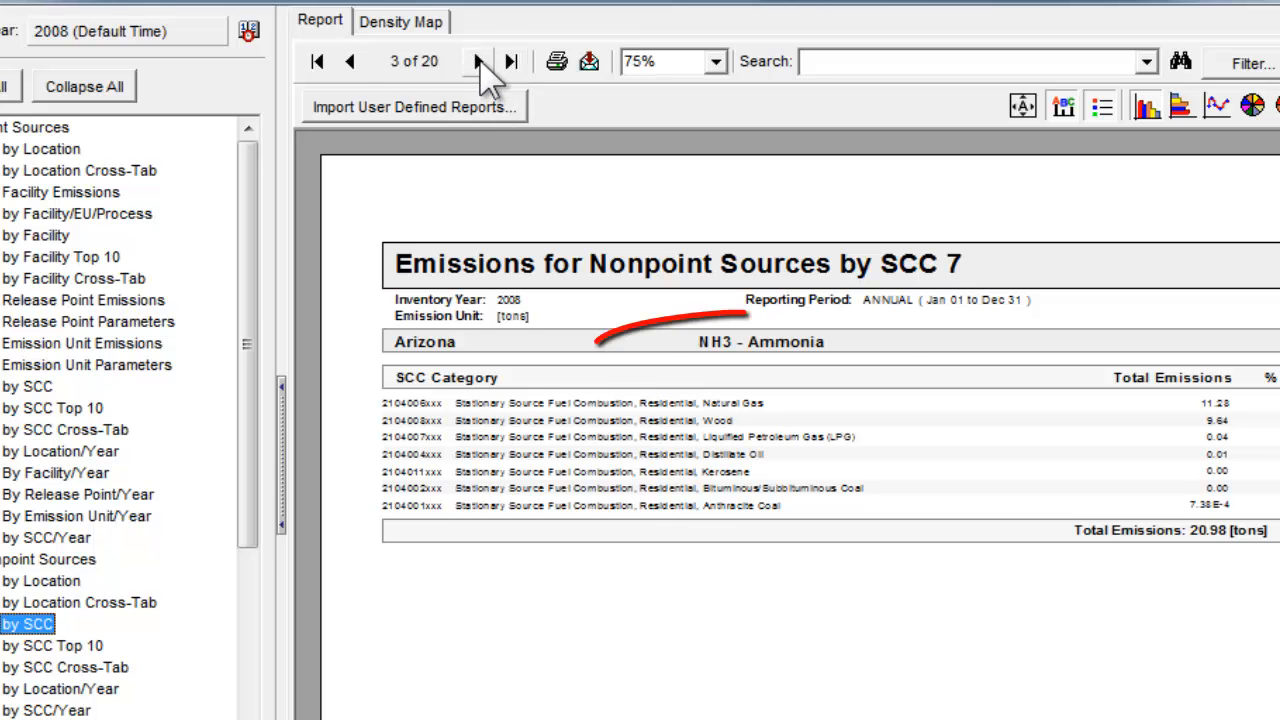
pyautogui.click(480, 63)
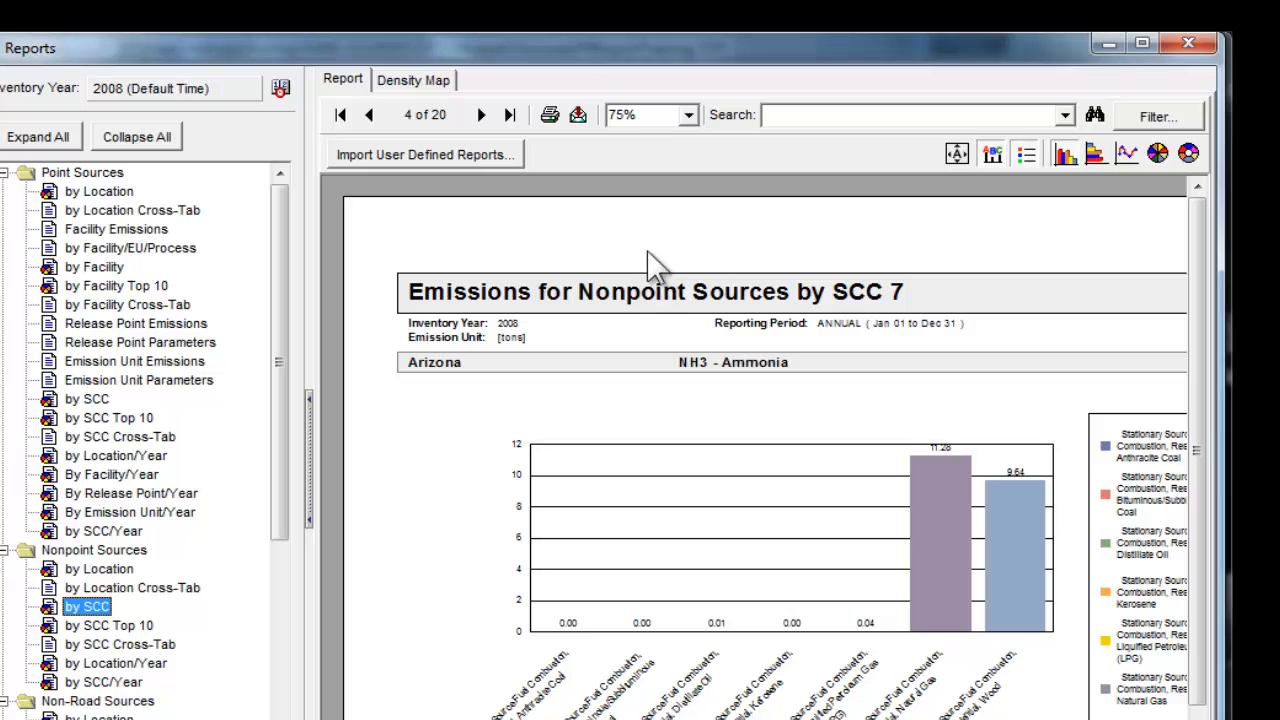
# Step: Close the Reports window and exit TEISS View, confirming the closure
pyautogui.click(1189, 46)
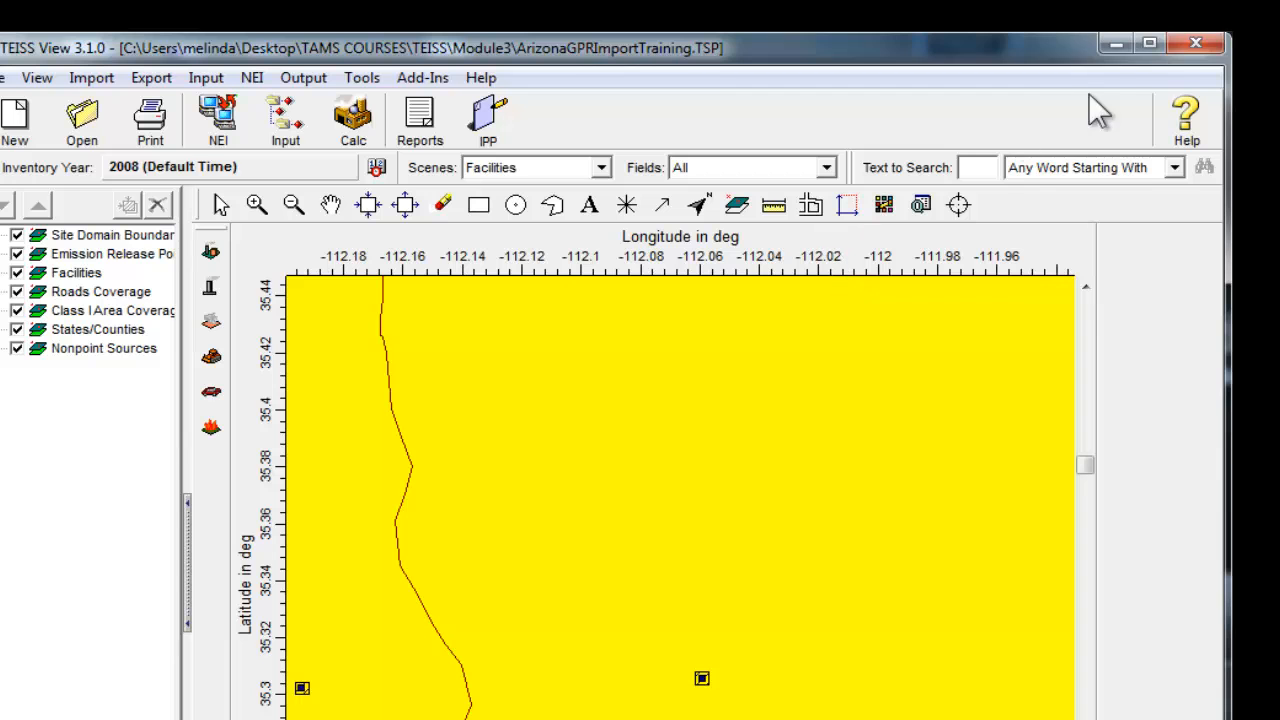
pyautogui.click(1198, 40)
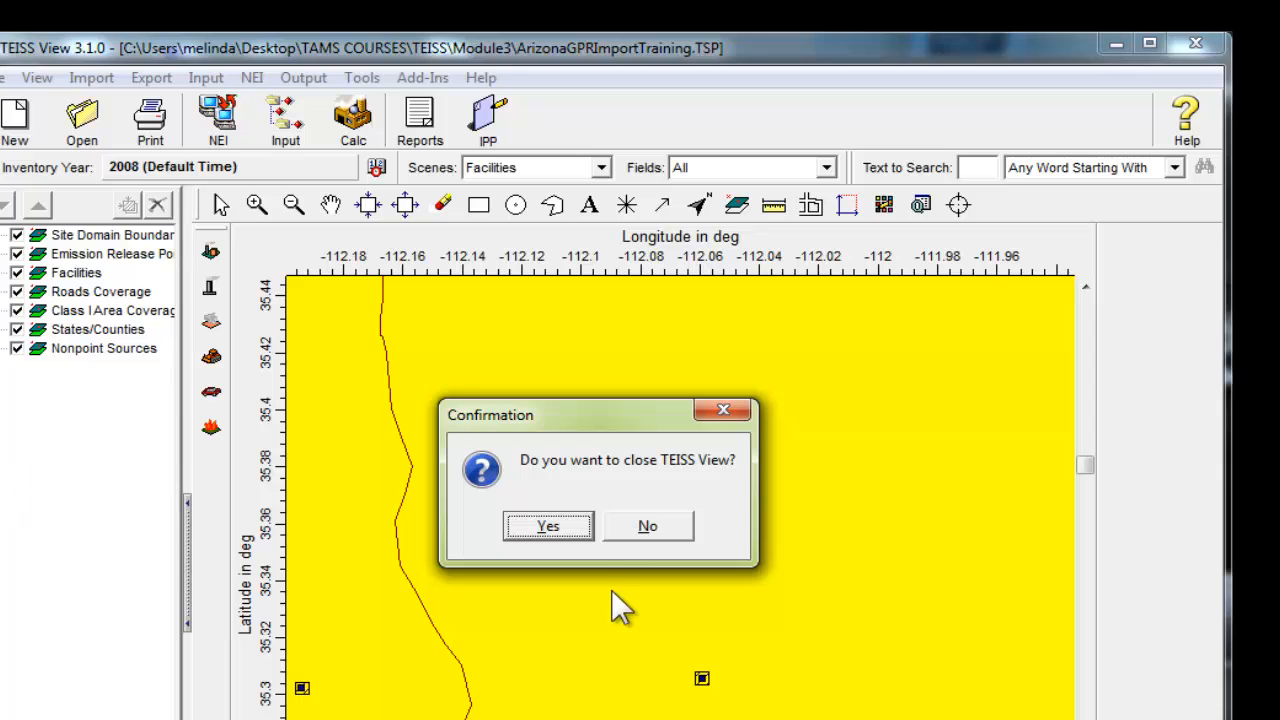
pyautogui.click(576, 535)
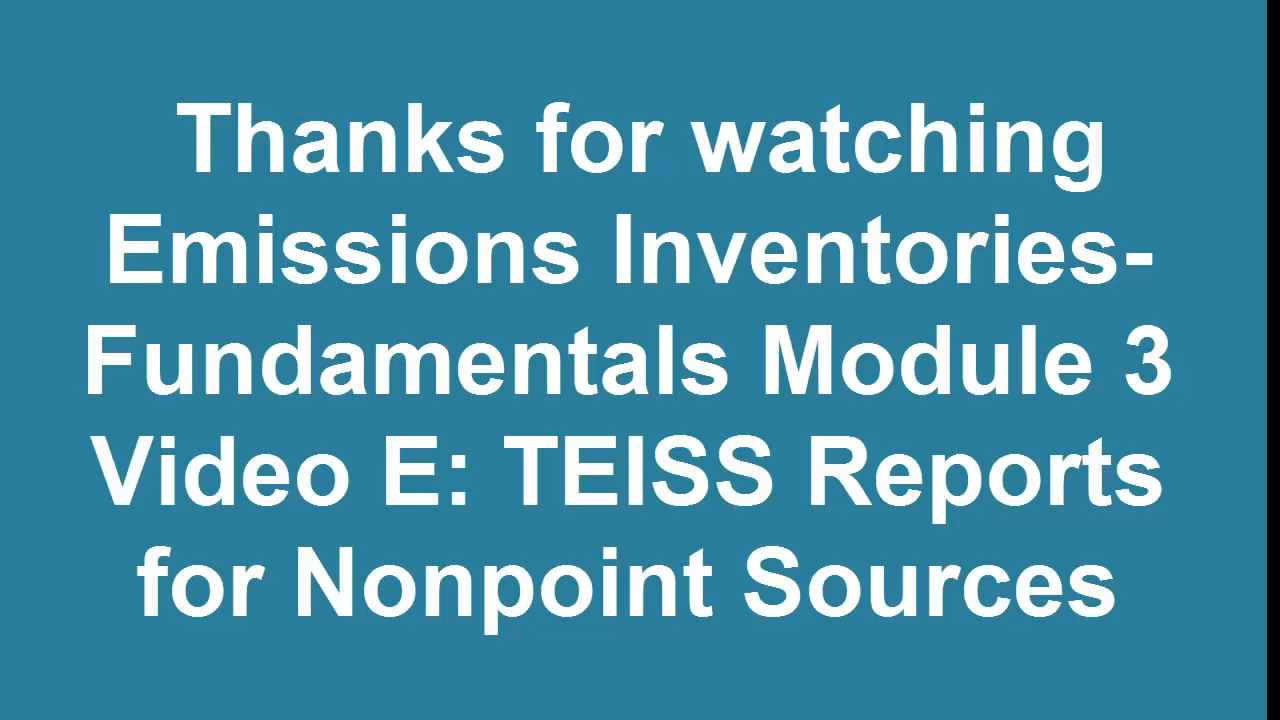